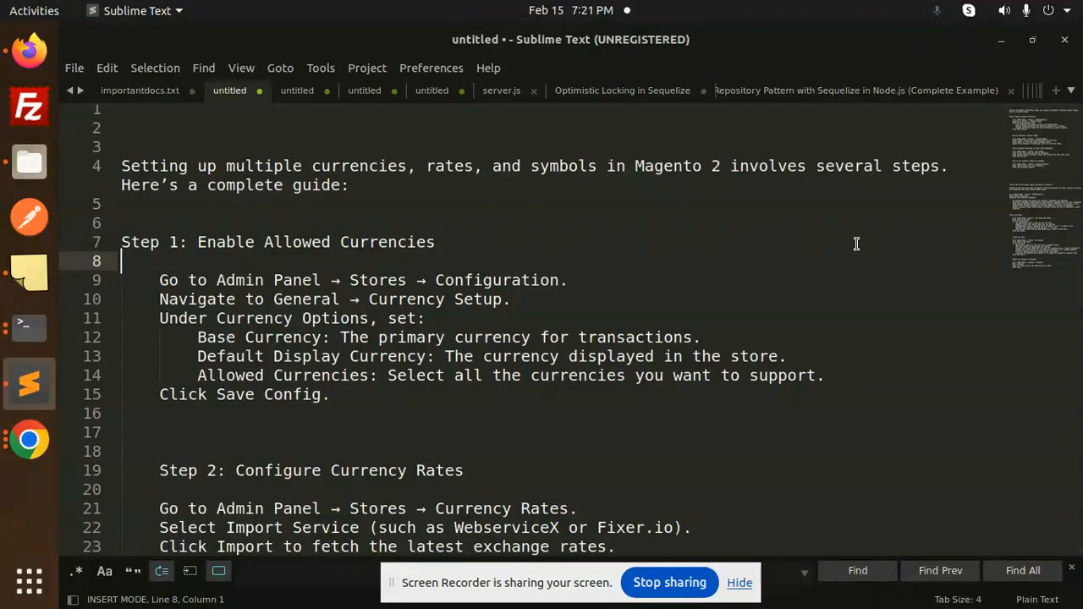
Step: Switch from the notes to the Magento admin in Firefox and open the store Configuration page
left_click(1038, 7)
left_click(939, 208)
left_click(321, 280)
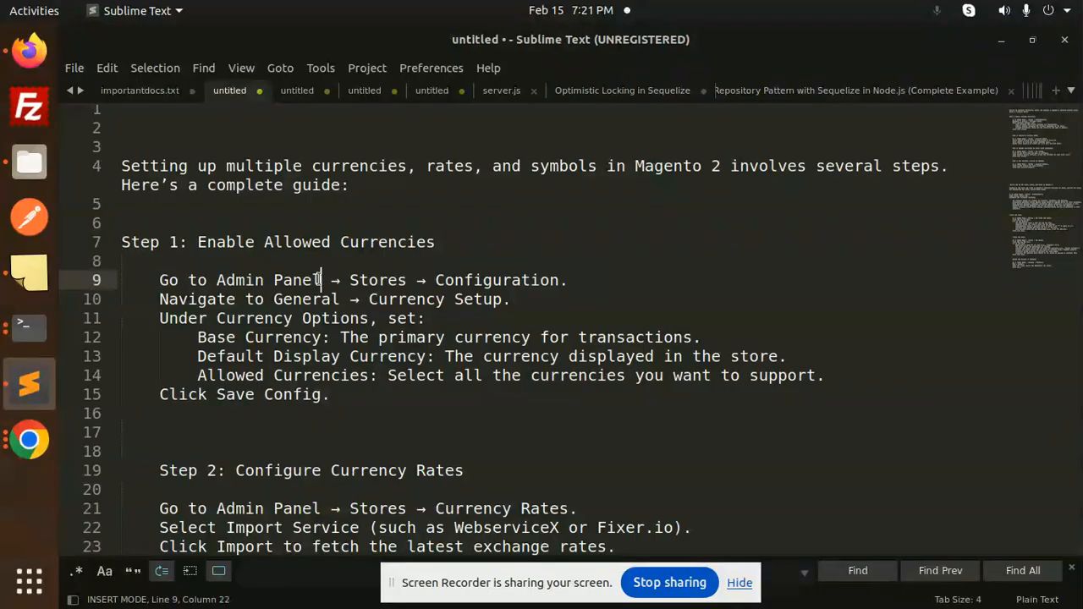
key("alt+Tab")
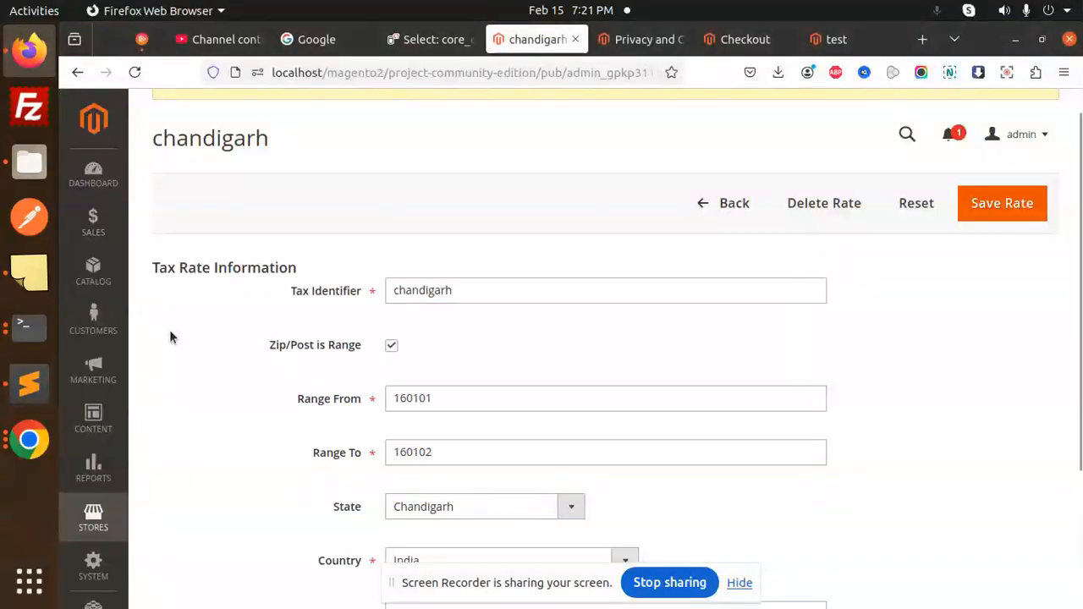
left_click(95, 518)
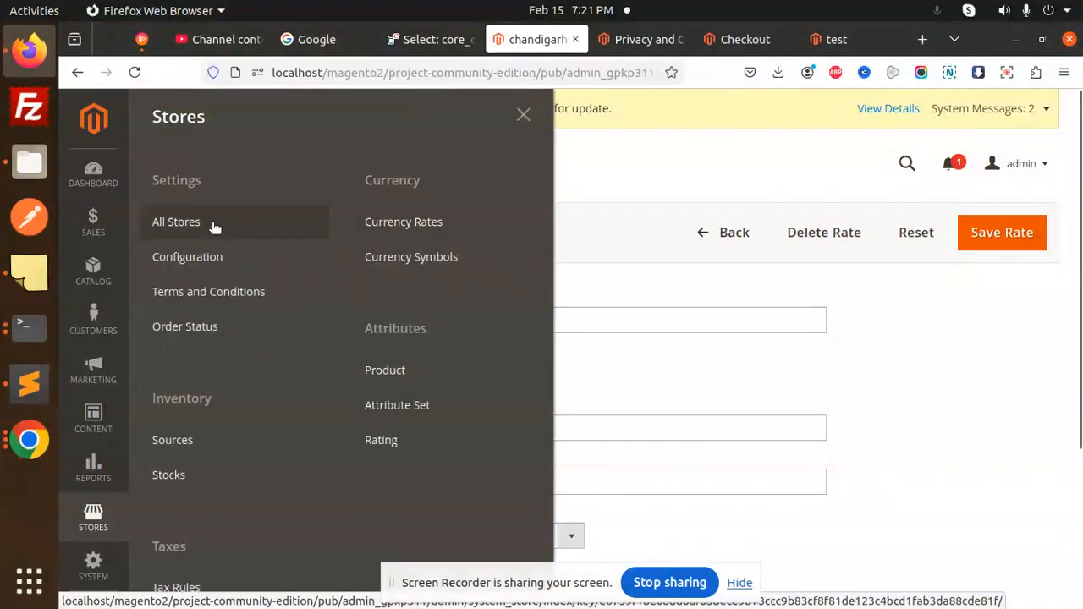
left_click(215, 259)
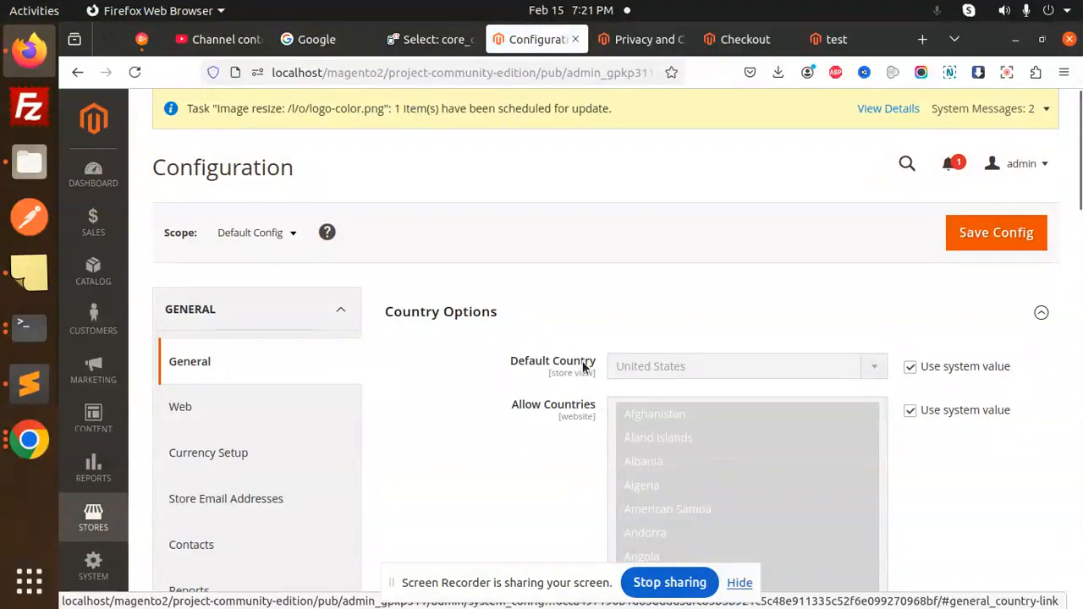
Step: Look through the General configuration's country, state, locale and store information options
scroll(559, 411, "down", 10)
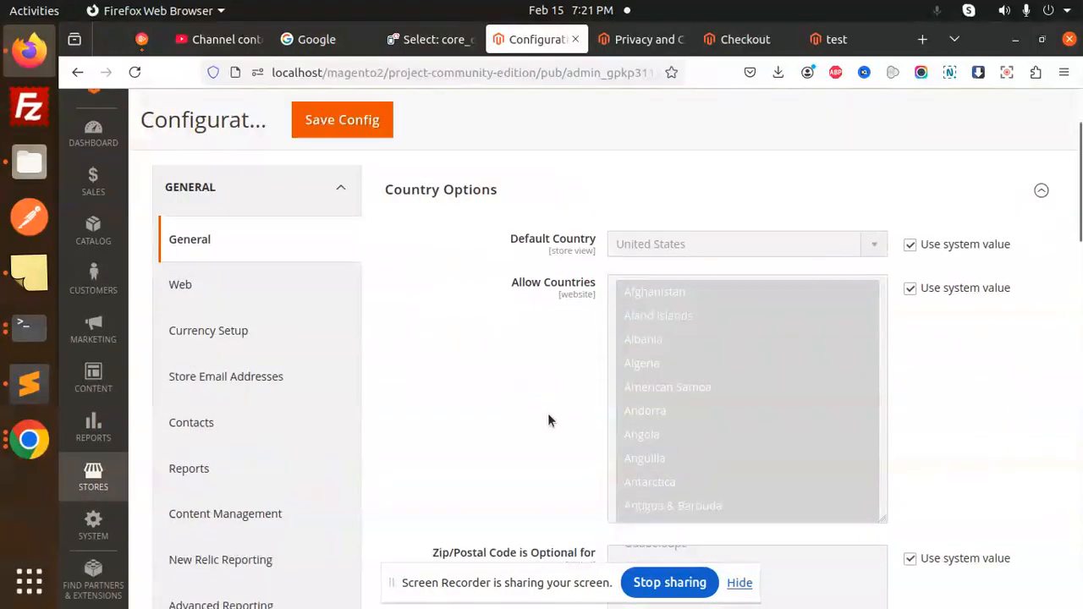
scroll(516, 372, "down", 10)
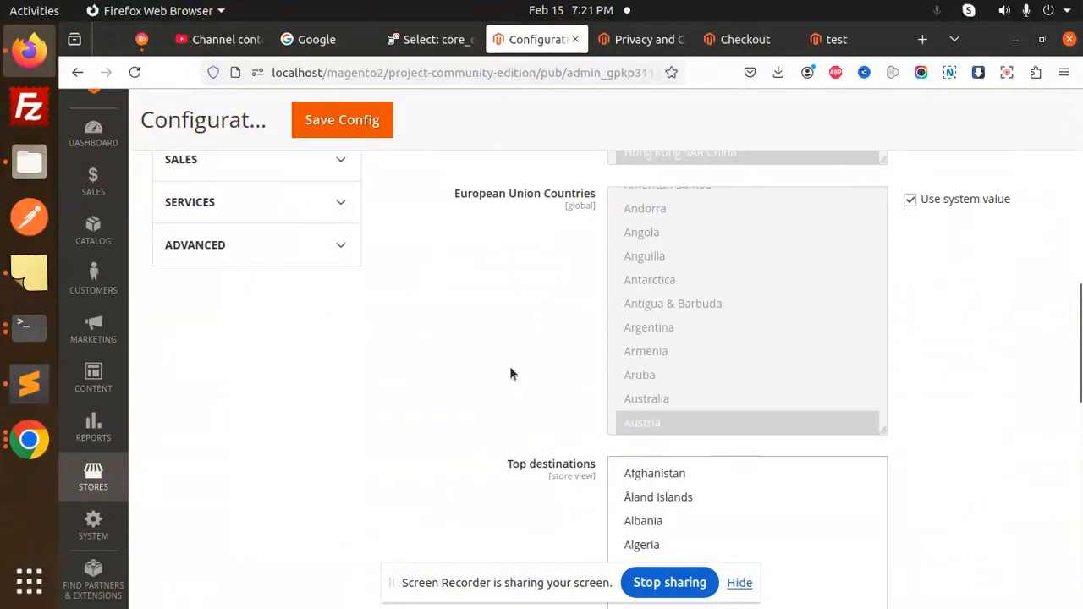
scroll(495, 415, "down", 5)
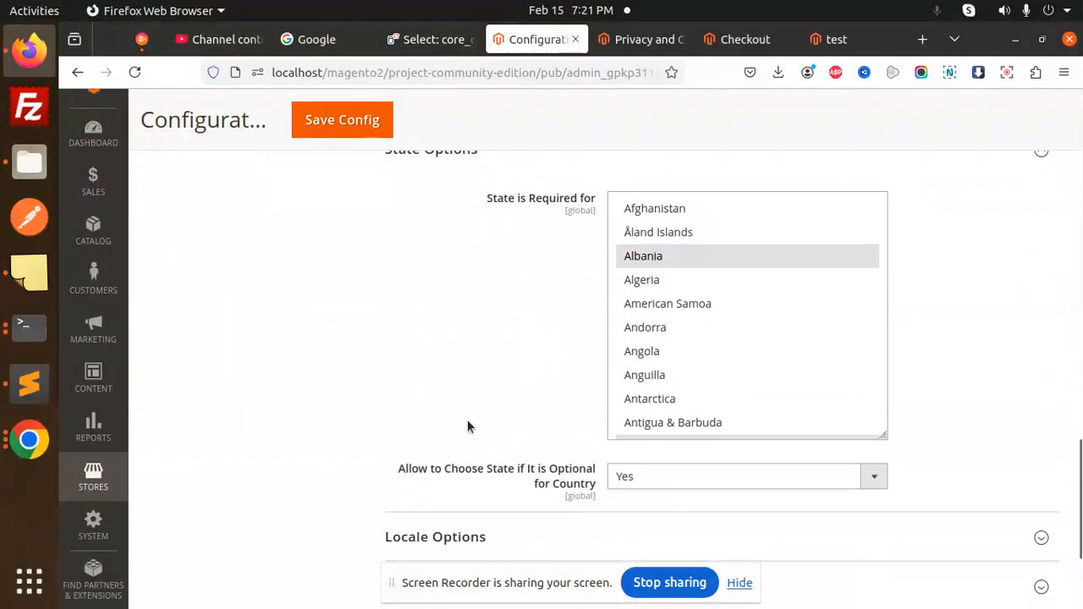
left_click(477, 412)
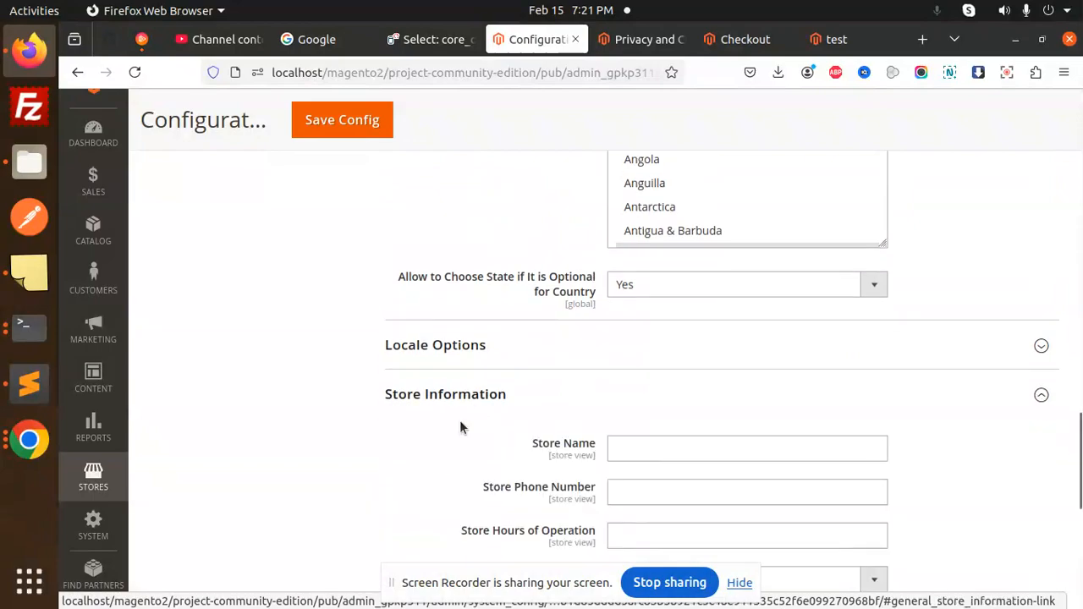
scroll(423, 436, "down", 3)
scroll(422, 422, "up", 3)
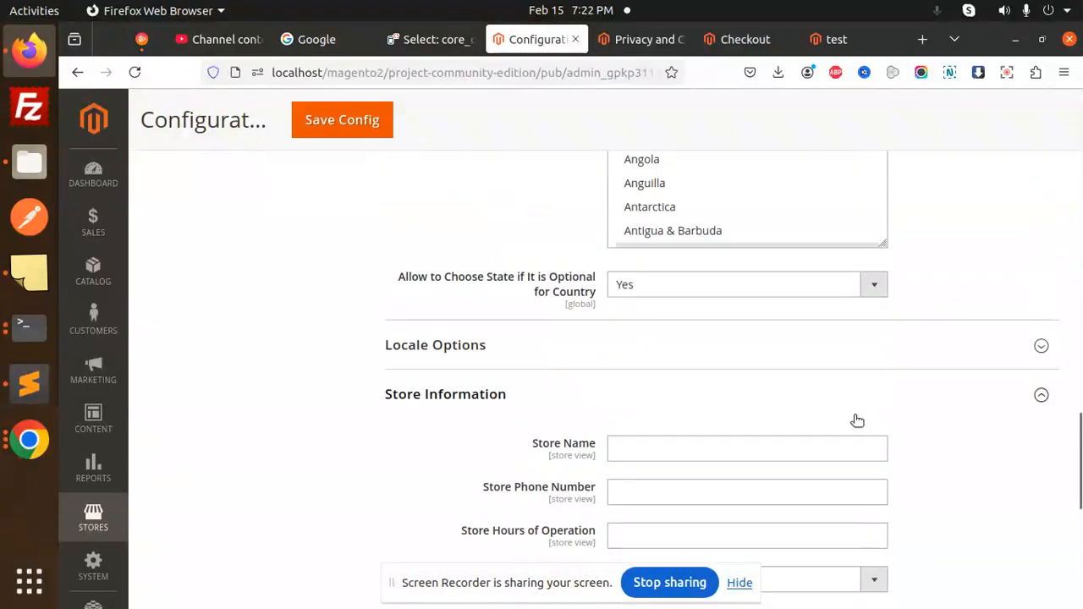
scroll(1080, 389, "down", 5)
scroll(1081, 387, "up", 6)
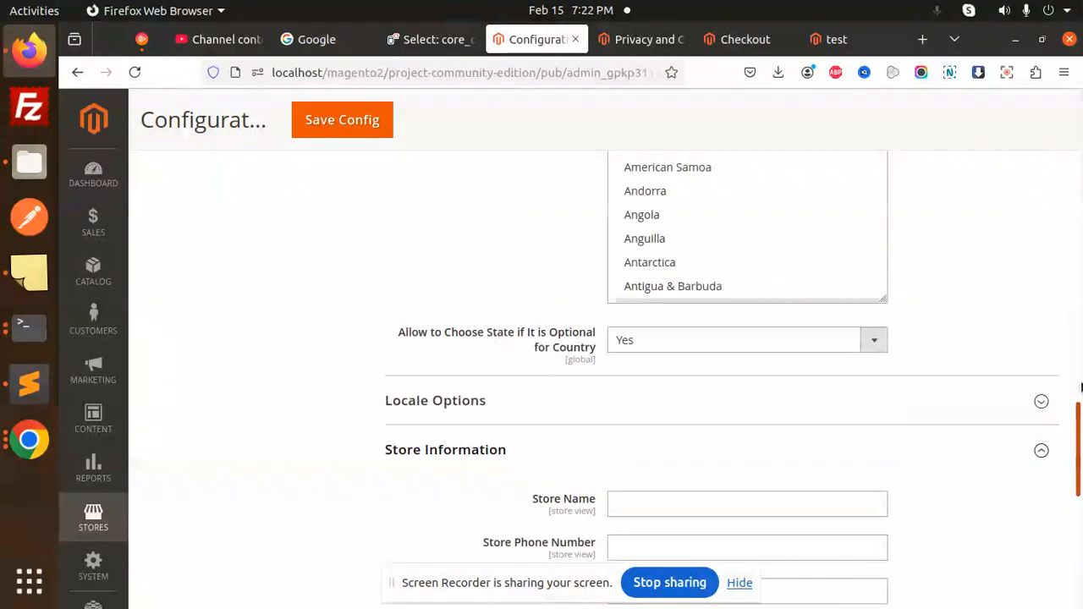
scroll(1081, 387, "up", 15)
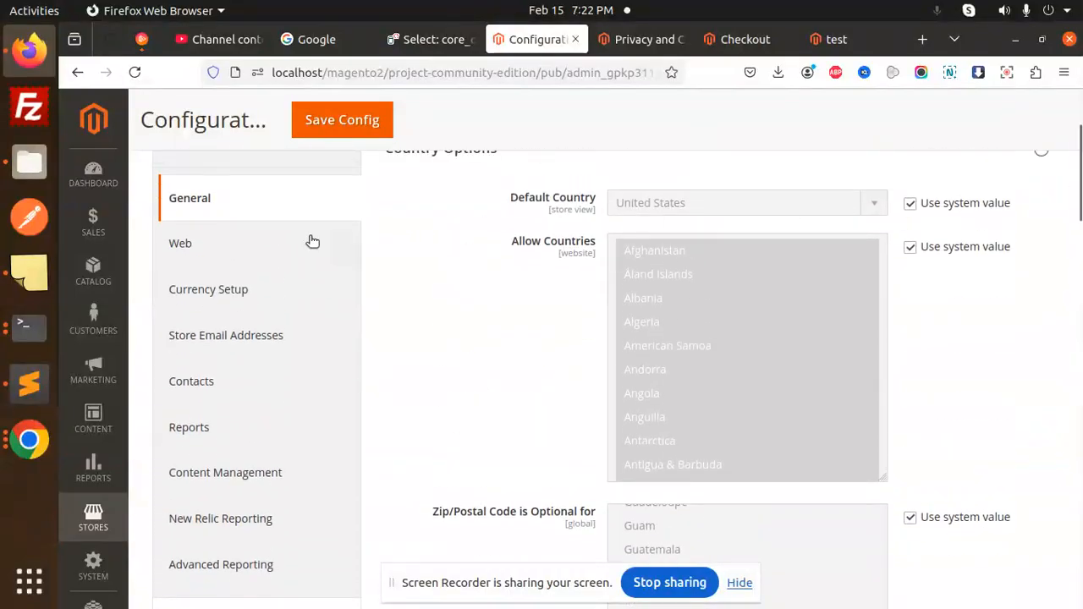
Step: Open the Currency Setup configuration at its Currency Options section
left_click(271, 247)
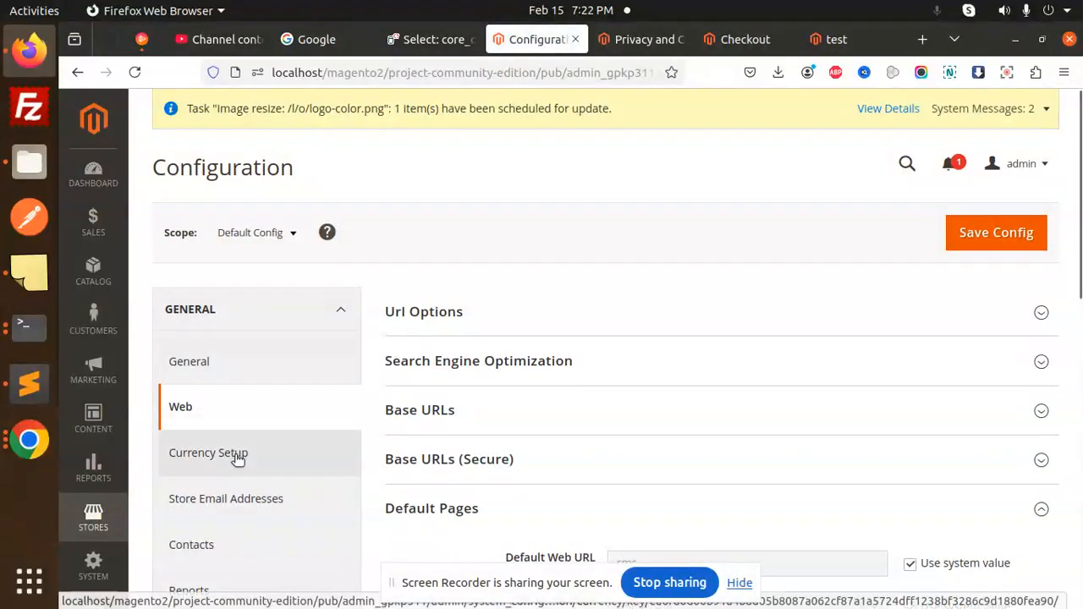
left_click(237, 454)
left_click(491, 311)
scroll(711, 262, "down", 1)
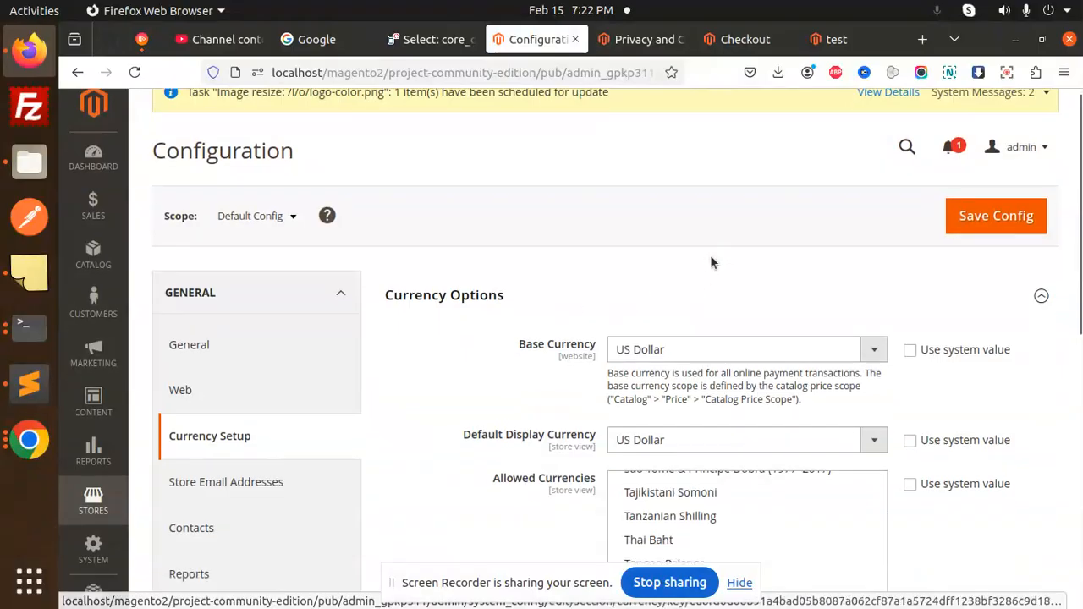
Step: Inspect the Base Currency and Default Display Currency choices without changing them
scroll(711, 262, "down", 2)
left_click(693, 185)
left_click(694, 185)
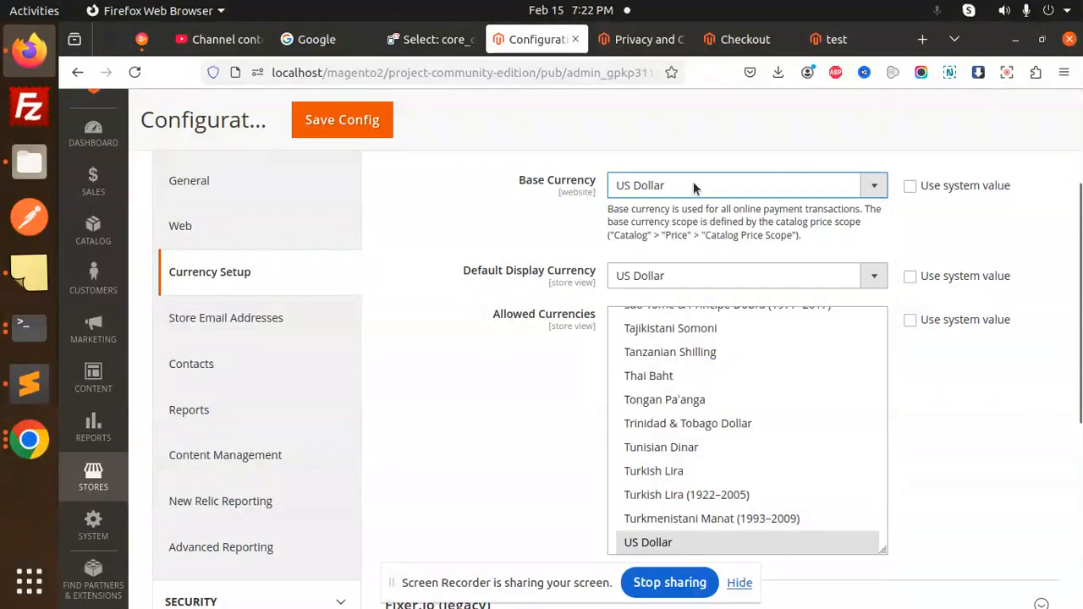
left_click(686, 280)
left_click(686, 280)
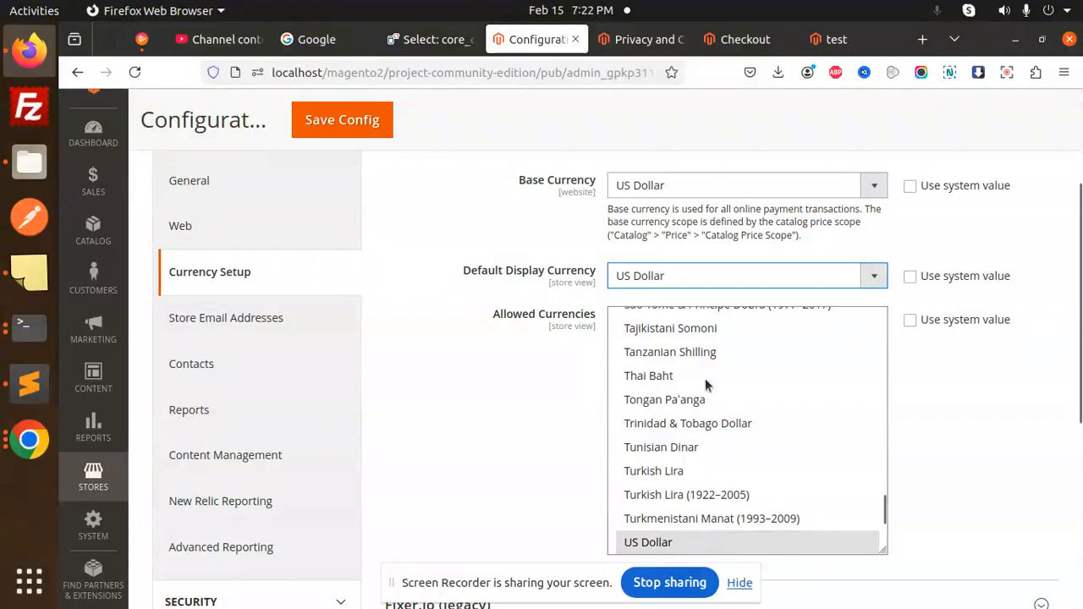
Step: Select WIR Euro and West African CFA Franc in the Allowed Currencies list
scroll(712, 427, "down", 5)
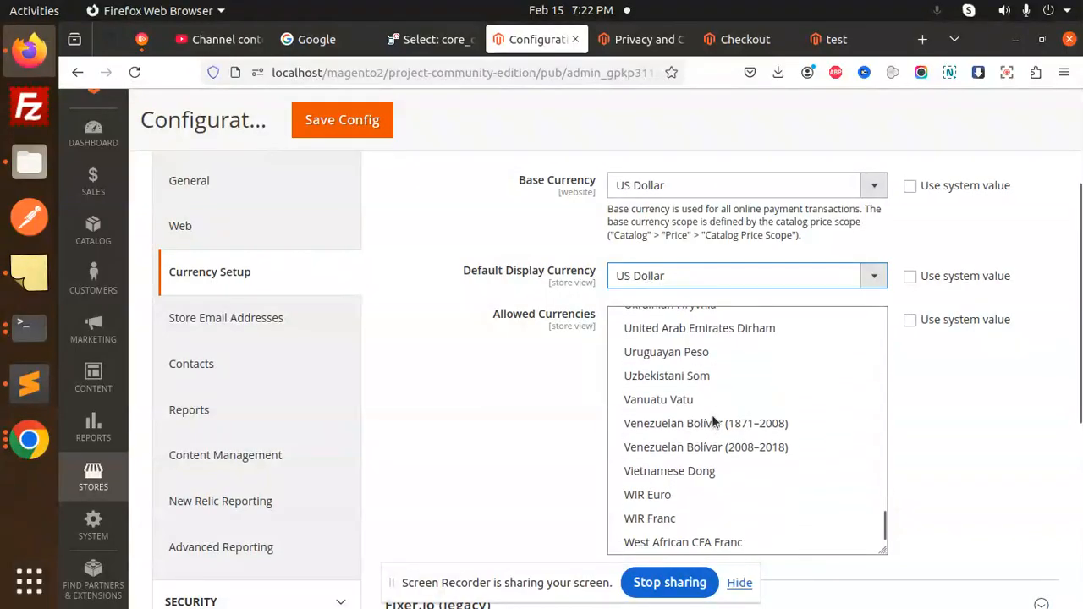
scroll(706, 449, "down", 2)
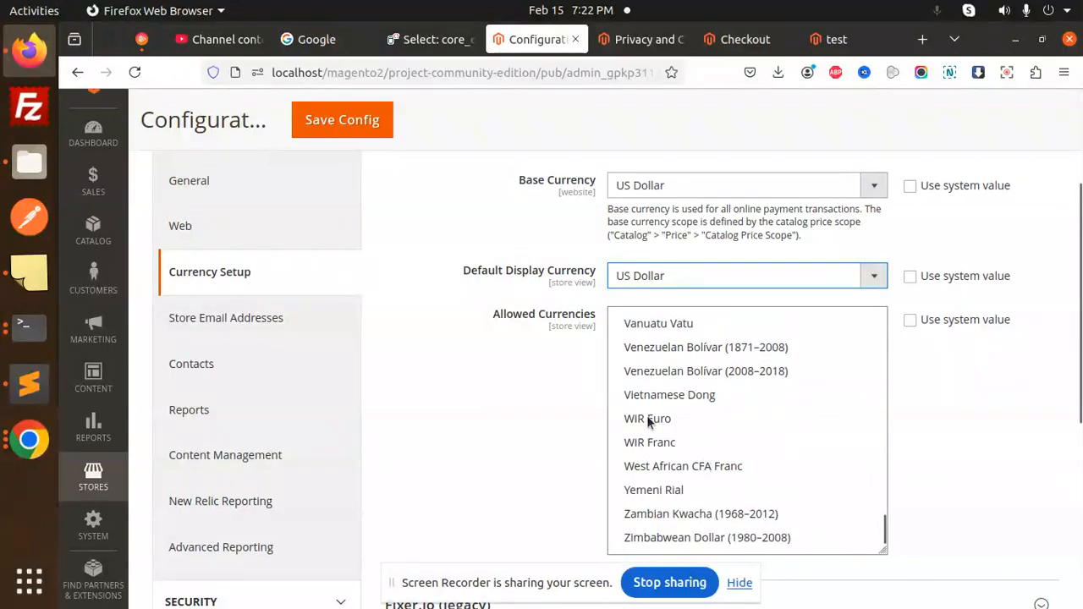
left_click(647, 417)
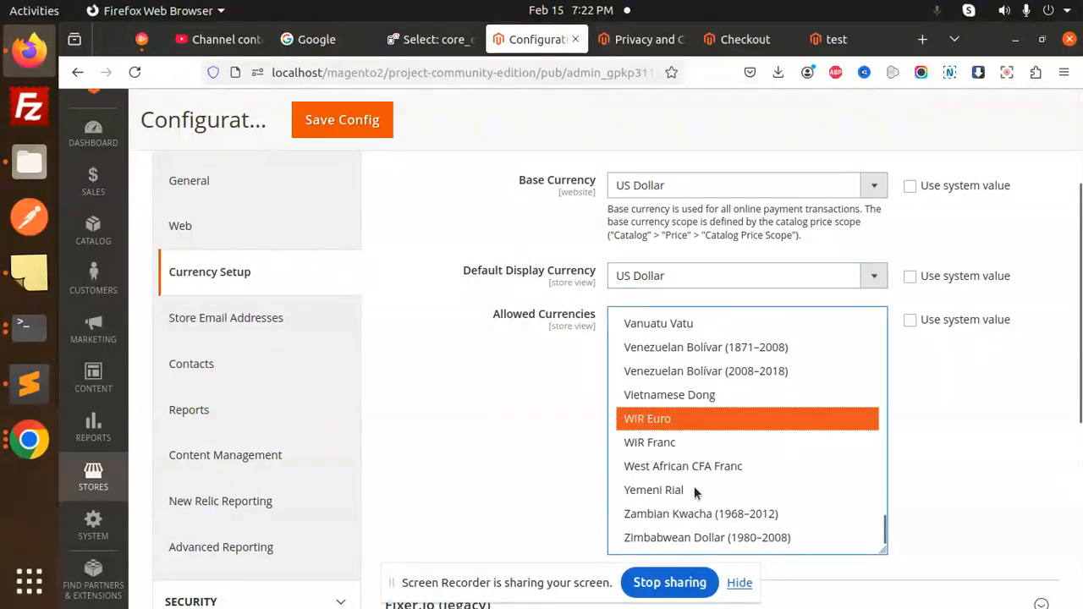
left_click(729, 465, "ctrl")
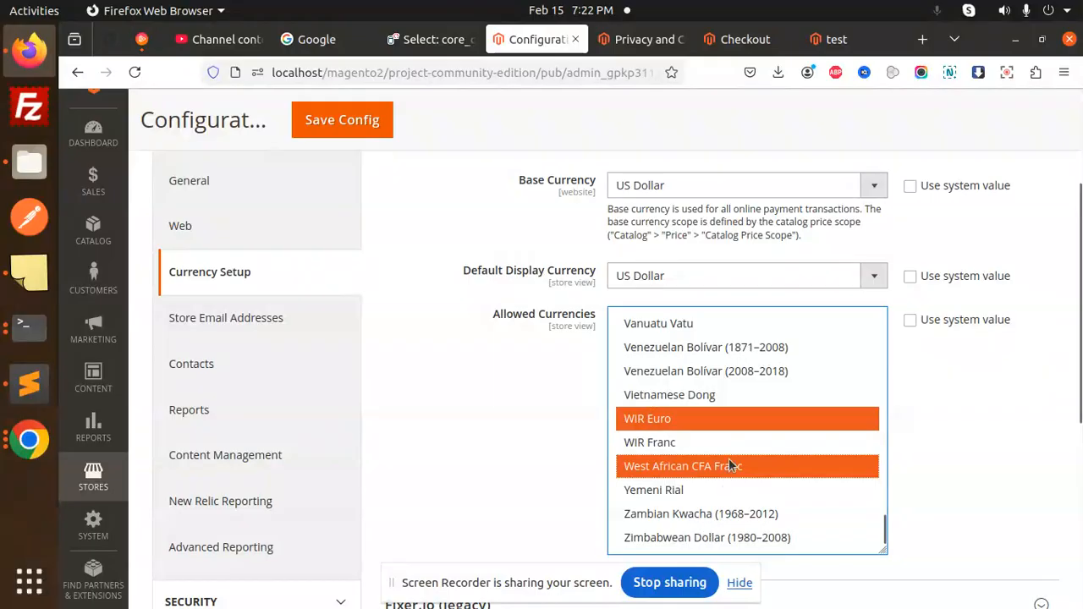
Step: Find Indian Rupee in the Allowed Currencies list and make it the only selected currency
scroll(730, 466, "down", 3)
scroll(708, 252, "up", 5)
scroll(678, 356, "up", 6)
scroll(677, 361, "up", 8)
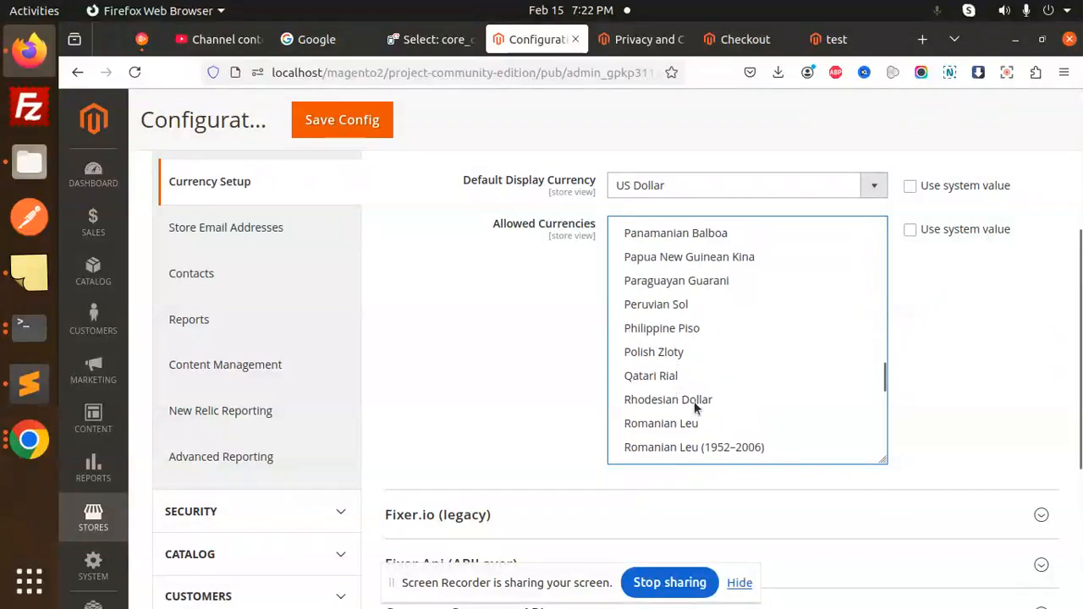
scroll(694, 404, "down", 4)
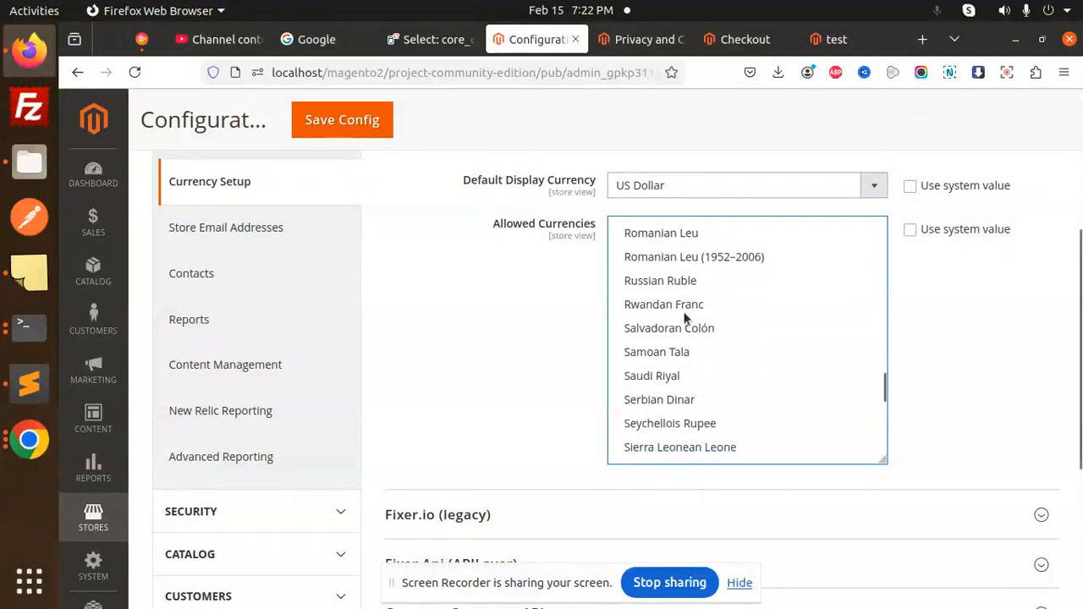
scroll(679, 408, "up", 10)
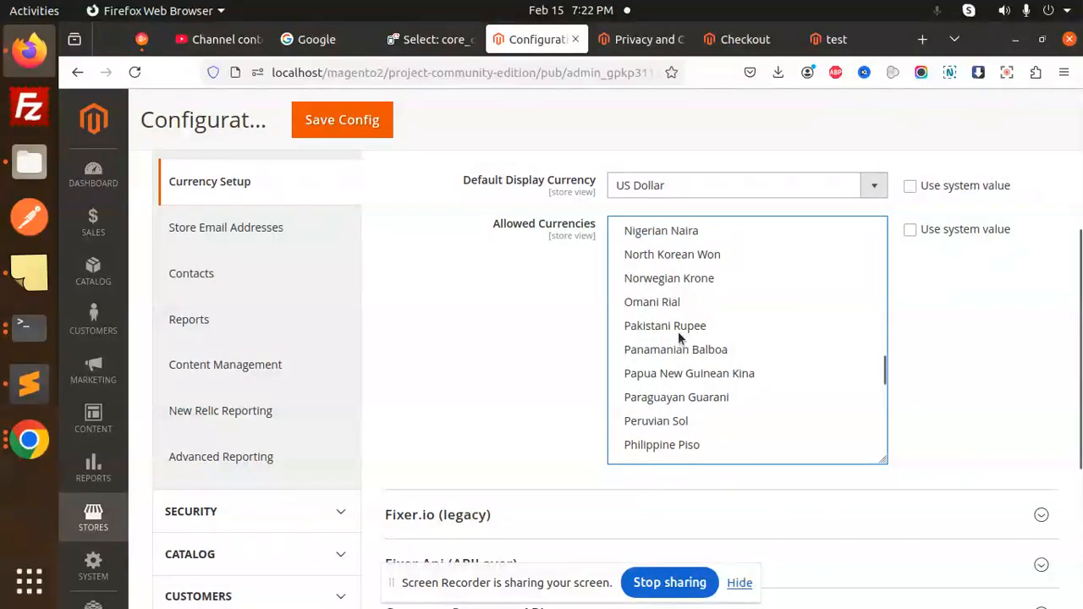
scroll(678, 331, "up", 10)
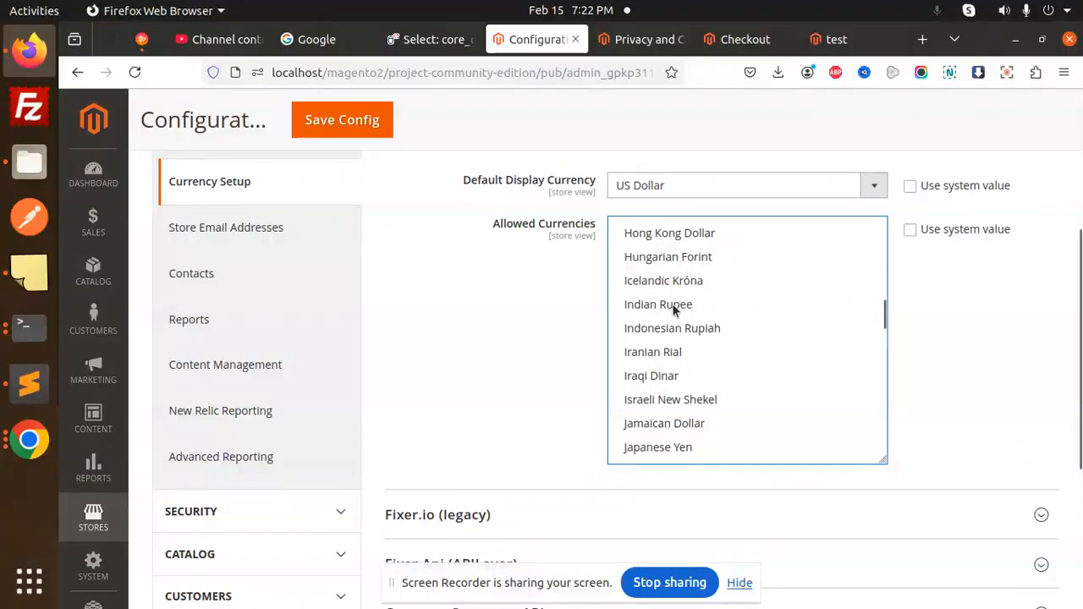
left_click(693, 305)
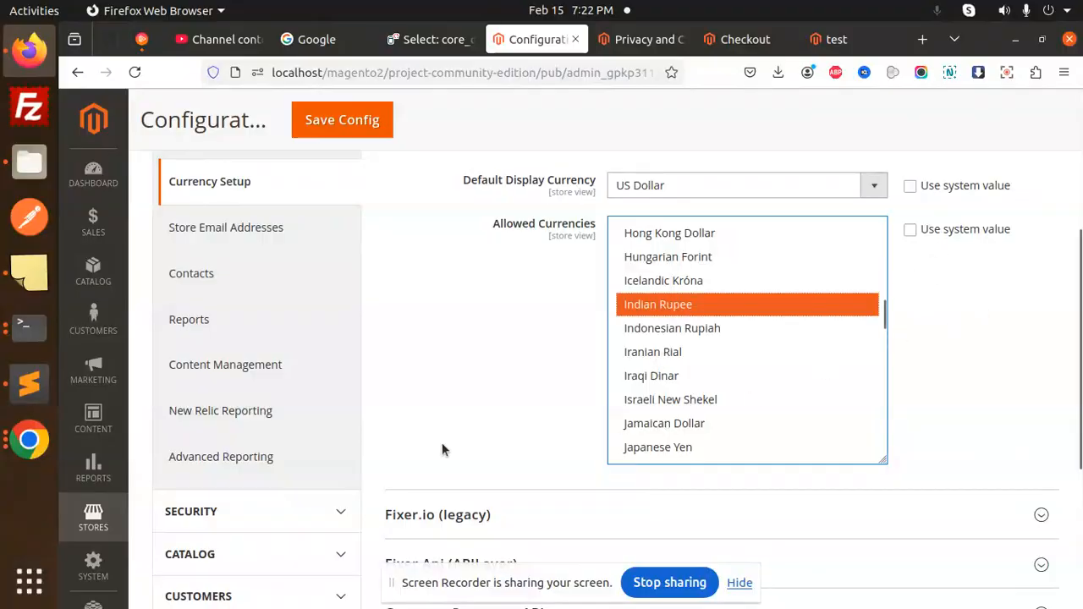
Step: Expand and examine the Fixer.io (legacy), Fixer Api (APILayer), Currency Converter API and Scheduled Import Settings sections
scroll(483, 347, "down", 1)
scroll(604, 375, "up", 1)
scroll(474, 364, "down", 2)
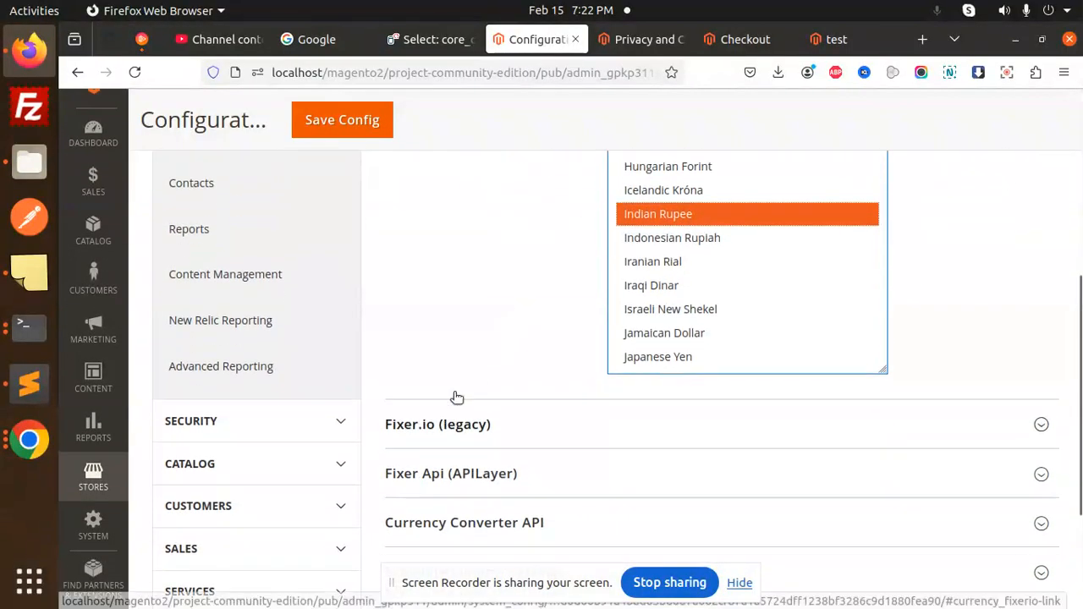
scroll(457, 397, "down", 2)
left_click(484, 334)
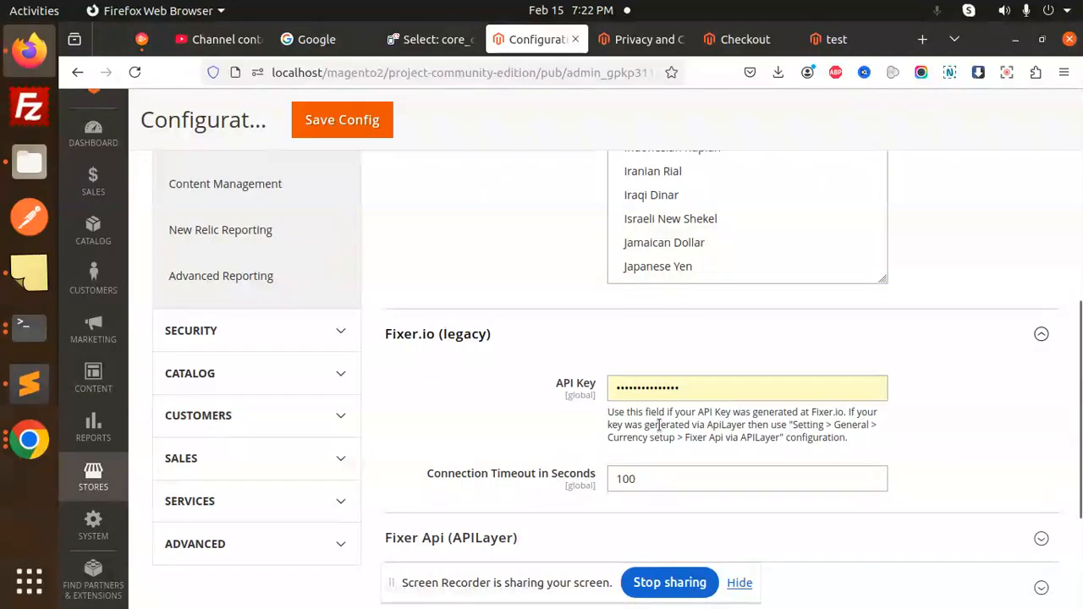
scroll(459, 411, "down", 4)
left_click(545, 346)
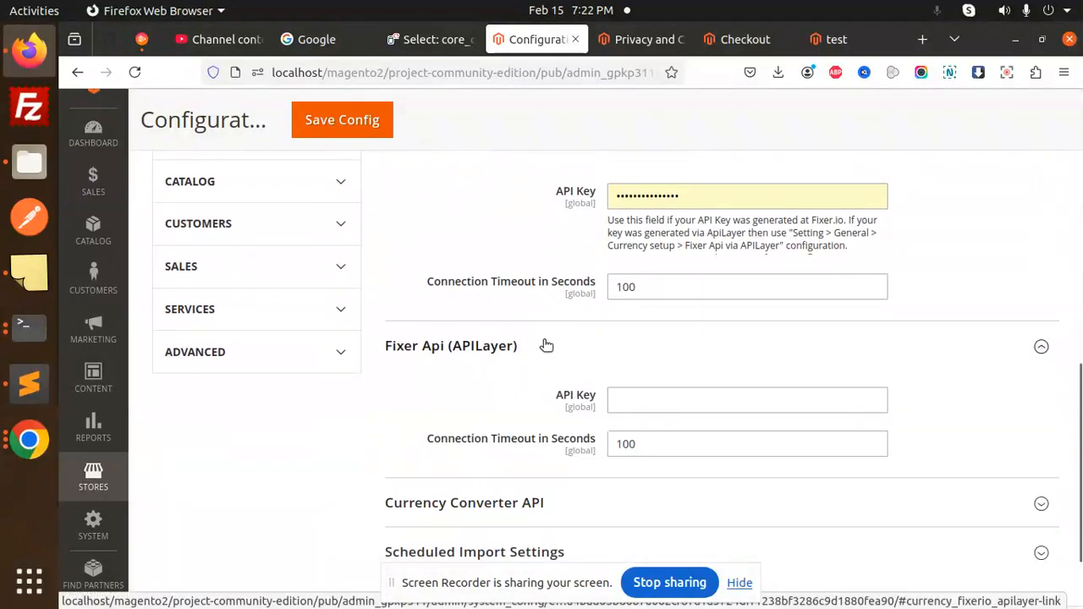
scroll(615, 424, "down", 2)
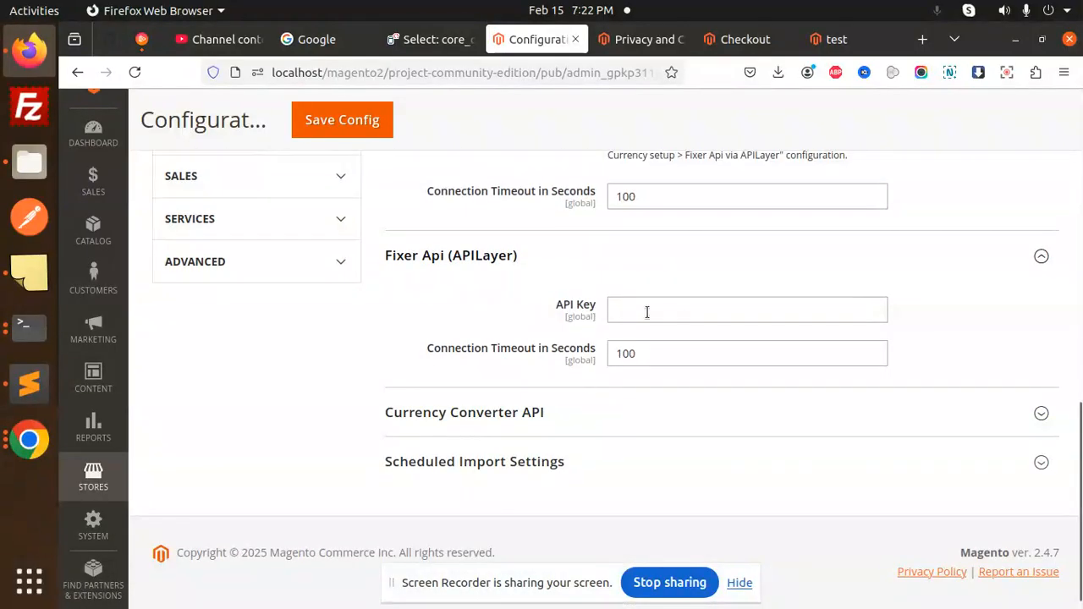
left_click(540, 422)
scroll(603, 491, "down", 3)
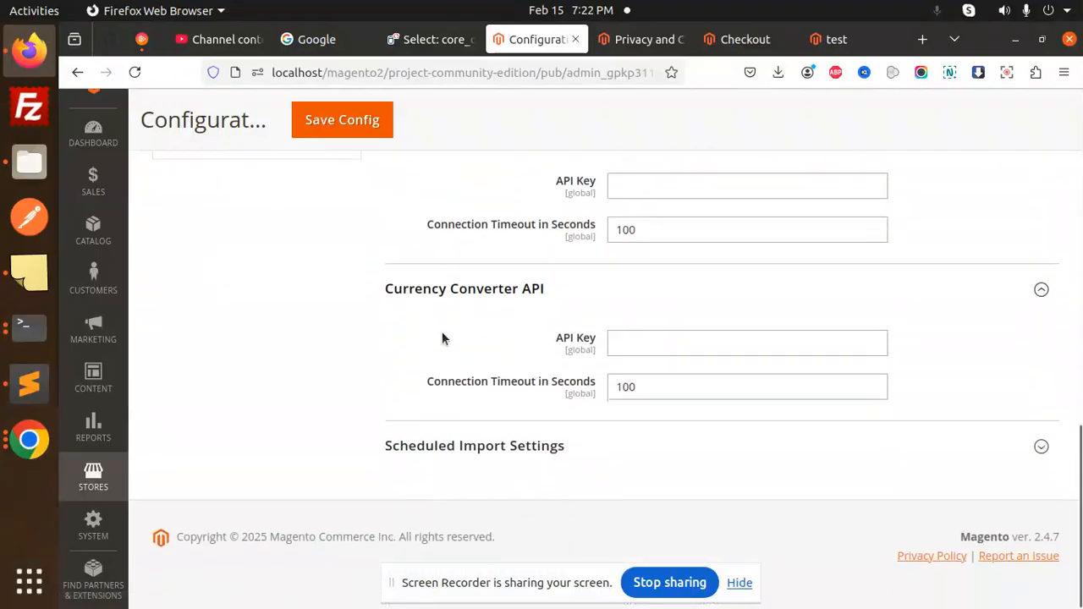
left_click(547, 446)
scroll(697, 358, "down", 1)
Step: Try to save the currency configuration with Indian Rupee as the only allowed currency
scroll(560, 381, "up", 10)
scroll(560, 387, "up", 2)
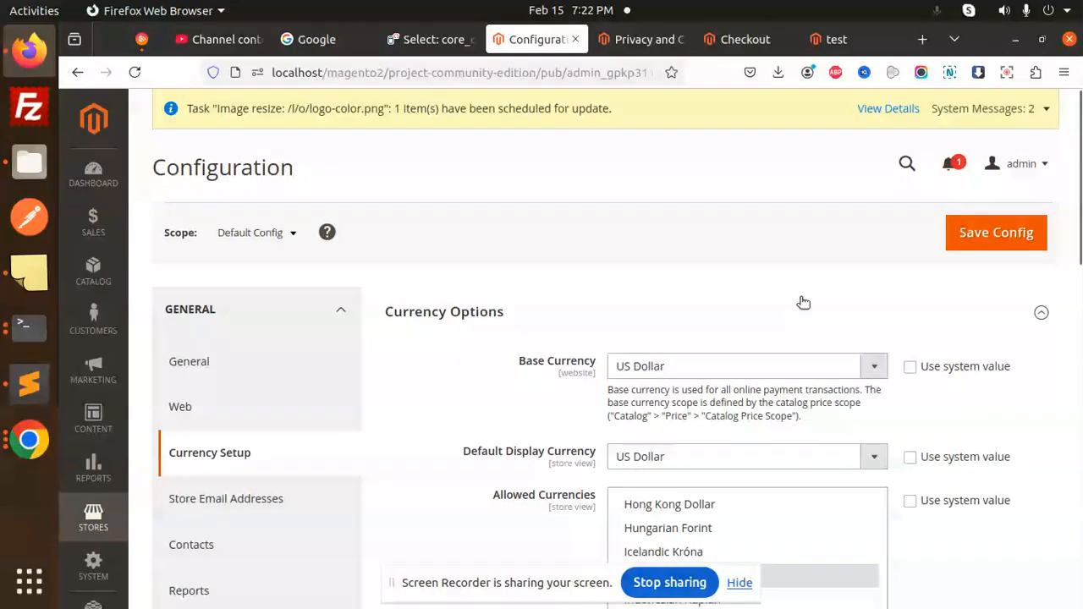
left_click(994, 234)
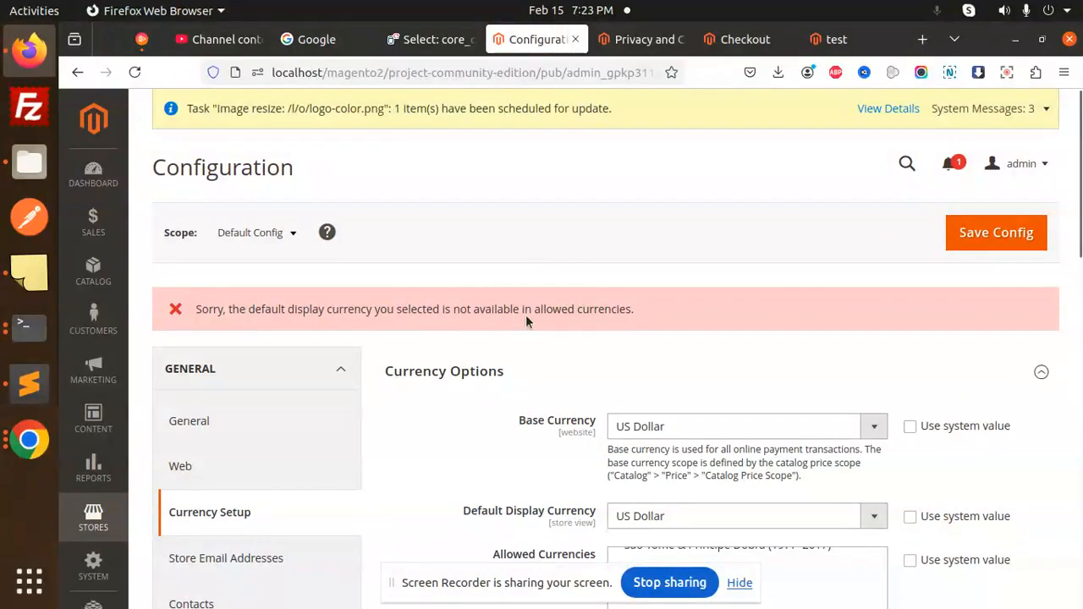
Step: Read the message about the default display currency and check the Allowed Currencies selection against it
scroll(705, 305, "down", 1)
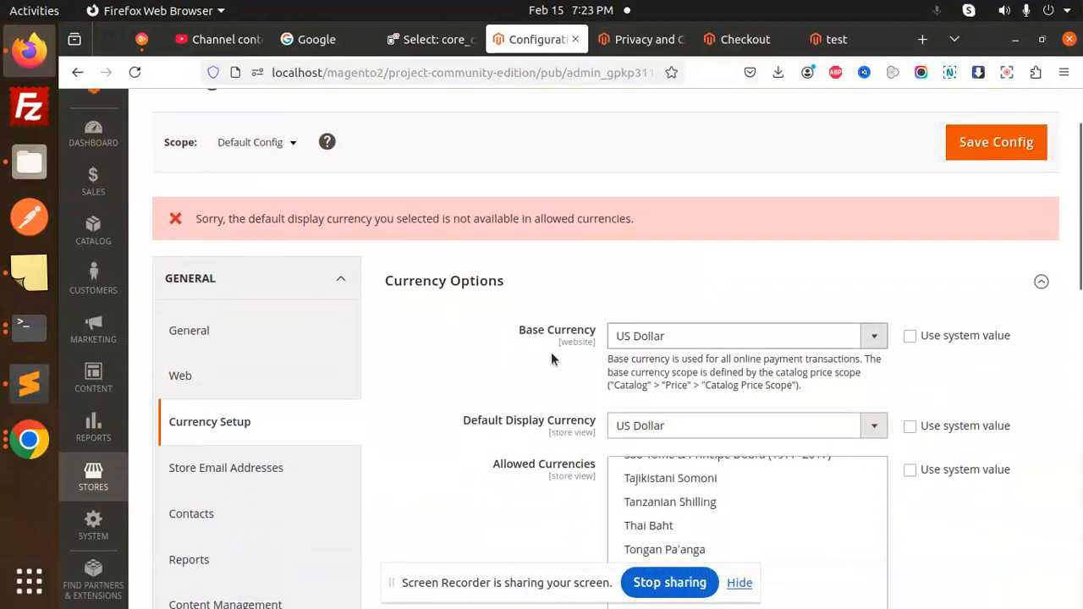
scroll(554, 355, "down", 4)
scroll(657, 411, "up", 4)
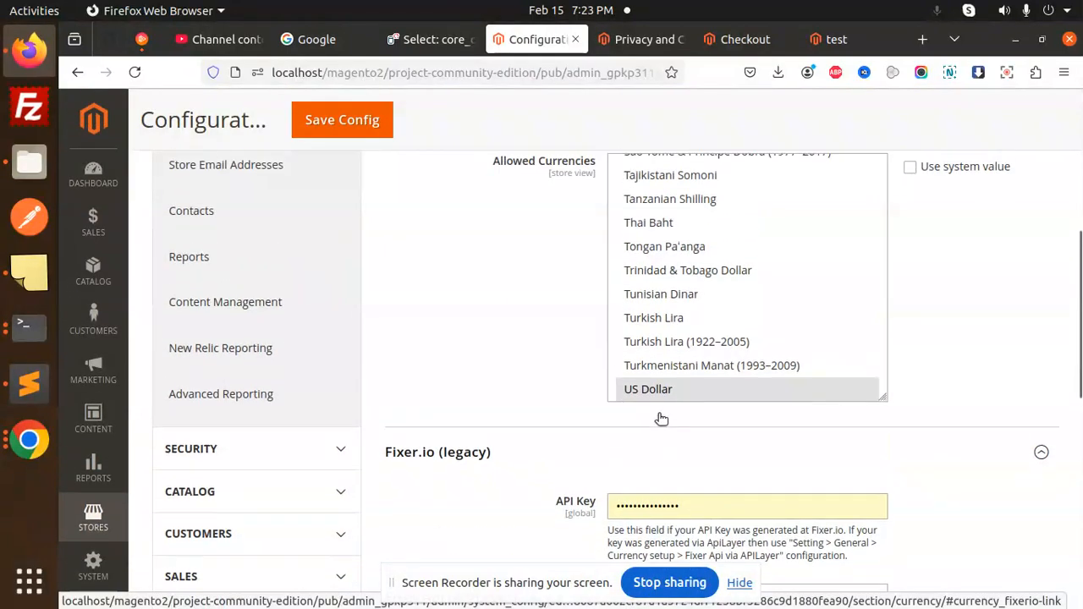
scroll(672, 368, "up", 4)
scroll(494, 387, "up", 5)
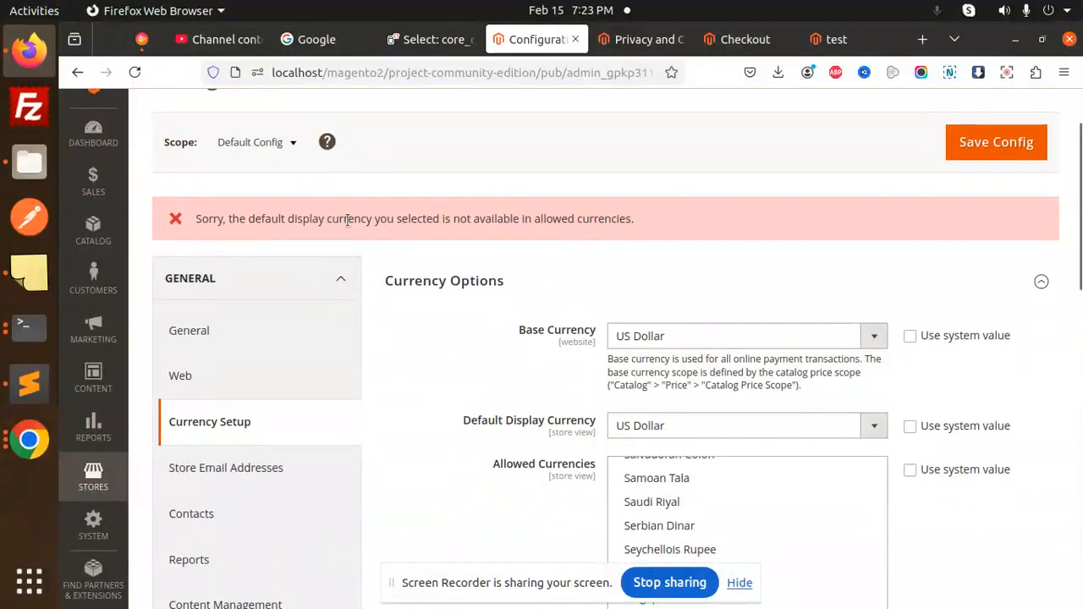
triple_click(609, 213)
left_click(647, 250)
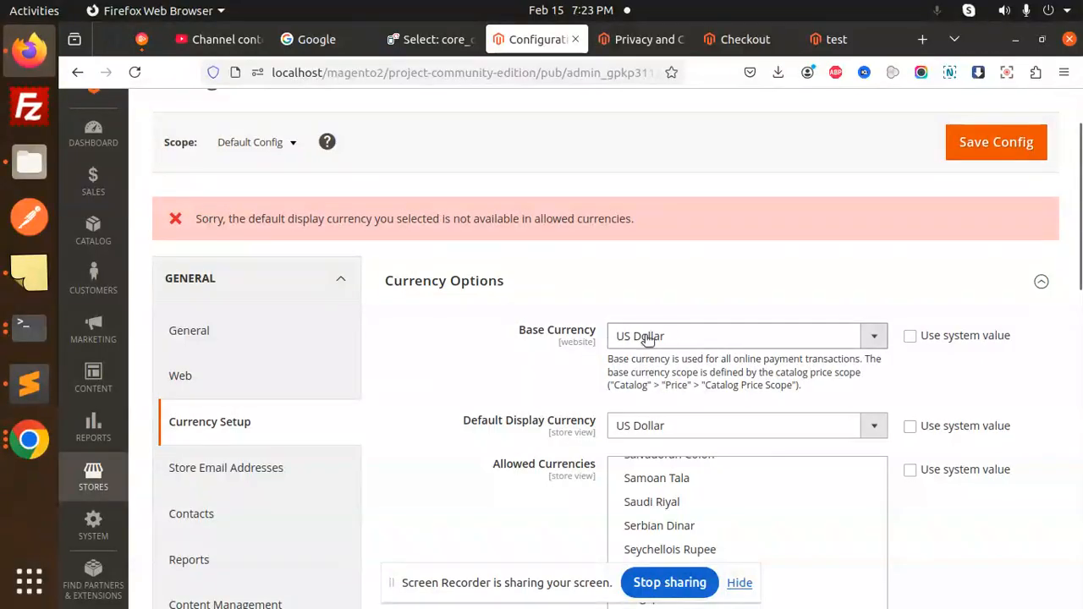
scroll(745, 280, "down", 2)
left_click(697, 252)
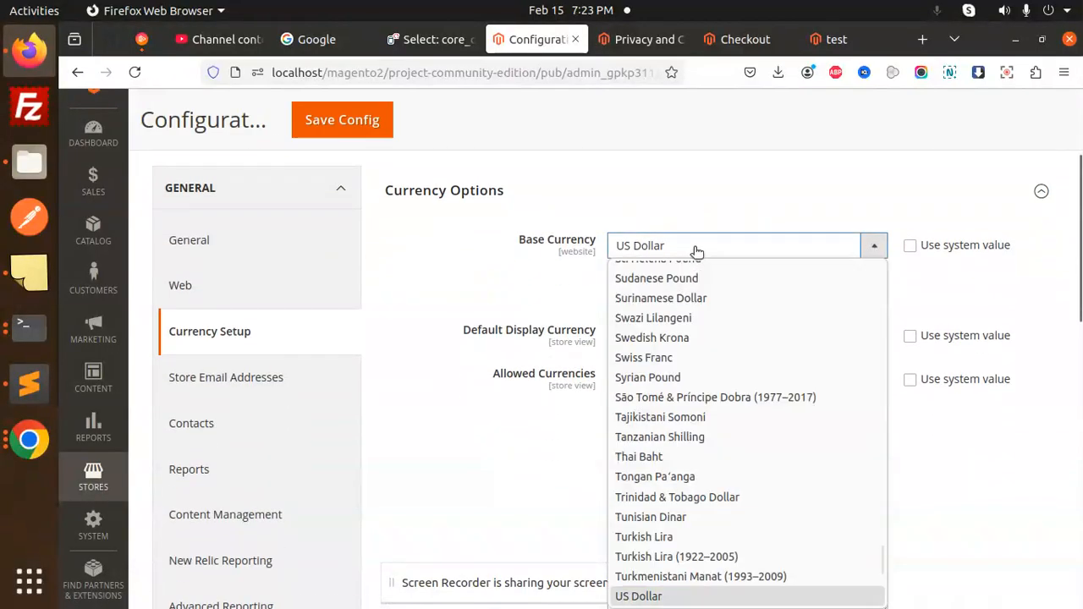
scroll(686, 406, "down", 5)
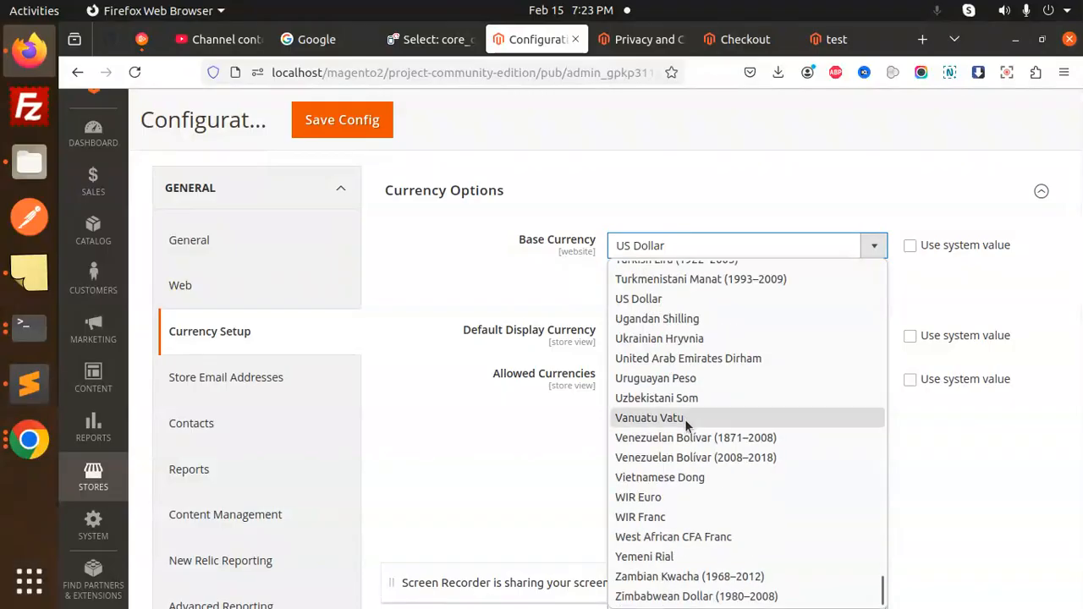
scroll(673, 436, "up", 8)
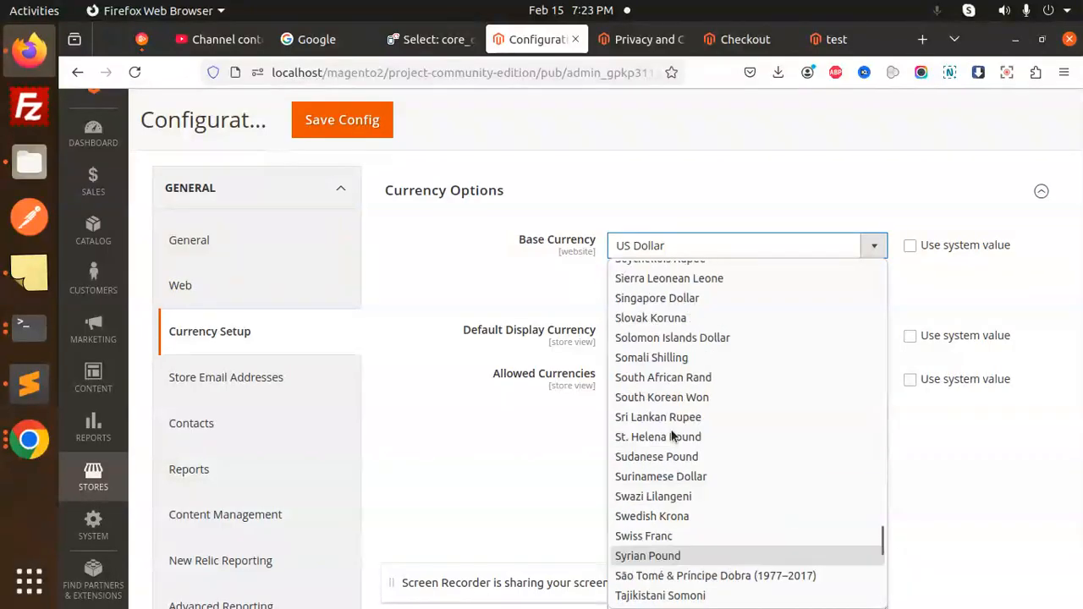
scroll(673, 435, "up", 15)
scroll(664, 361, "up", 9)
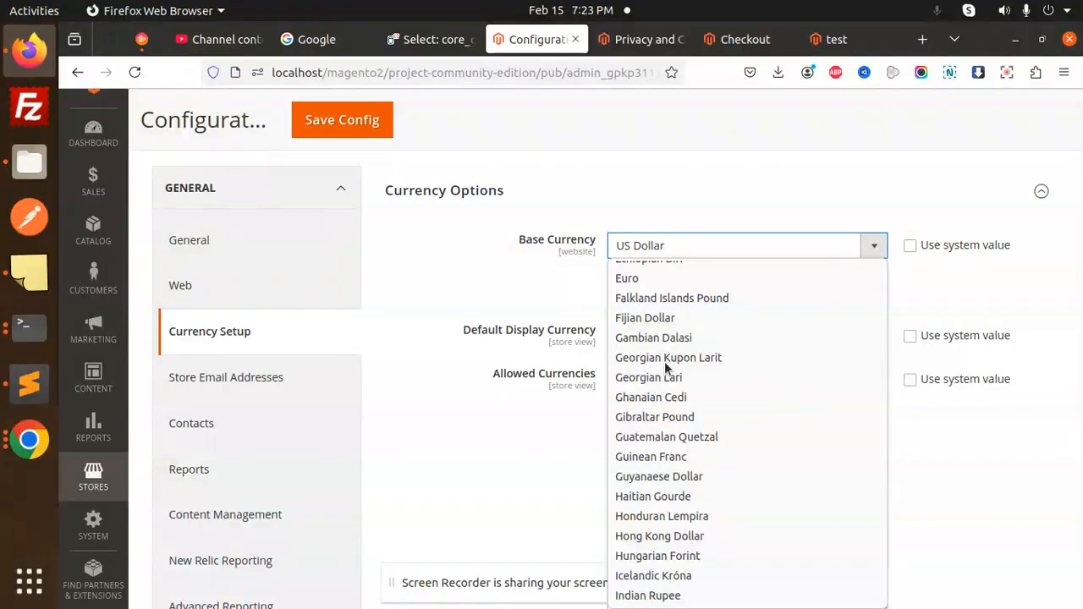
scroll(664, 362, "down", 15)
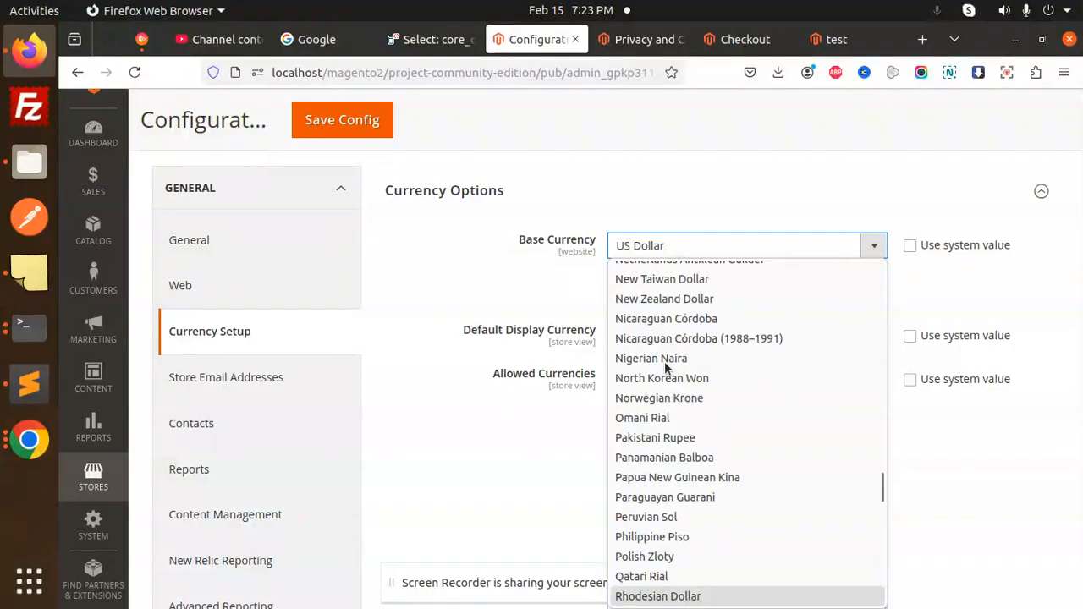
scroll(665, 362, "down", 3)
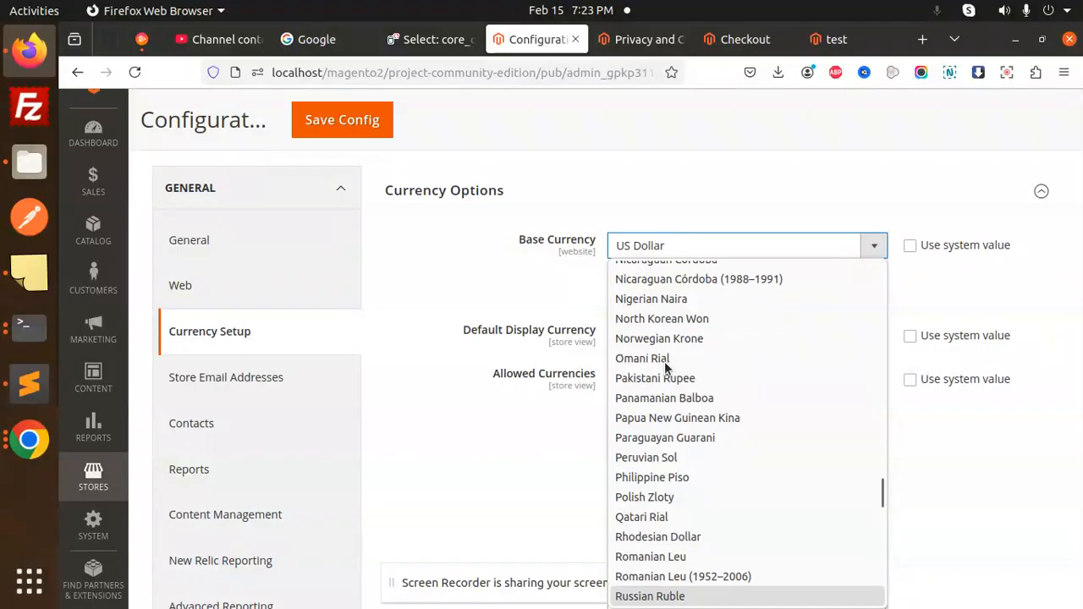
key("r")
key("r")
key("r")
key("r")
key("r")
key("r")
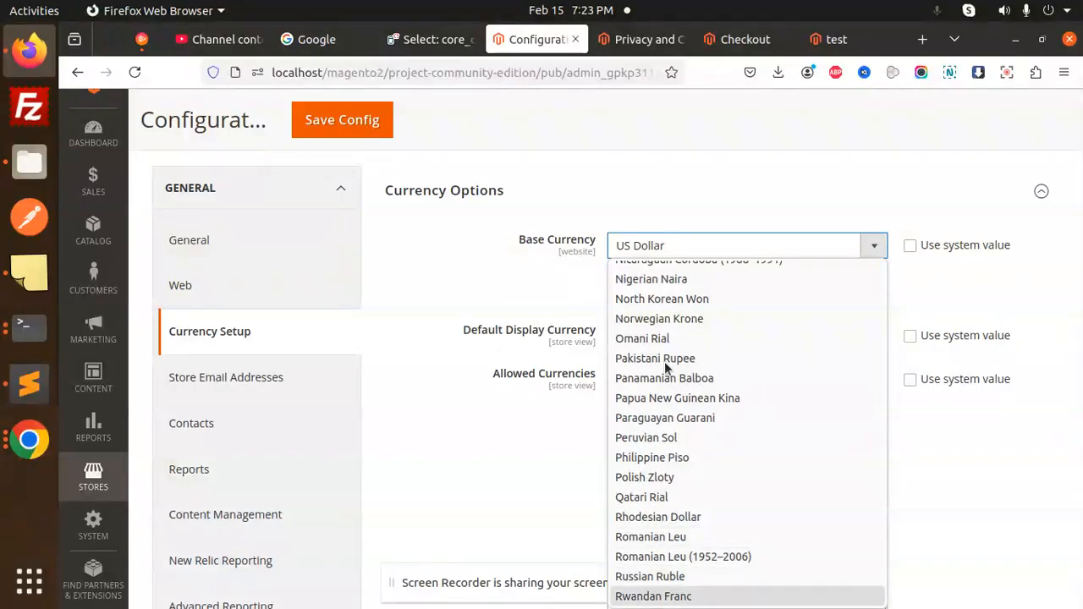
left_click(673, 247)
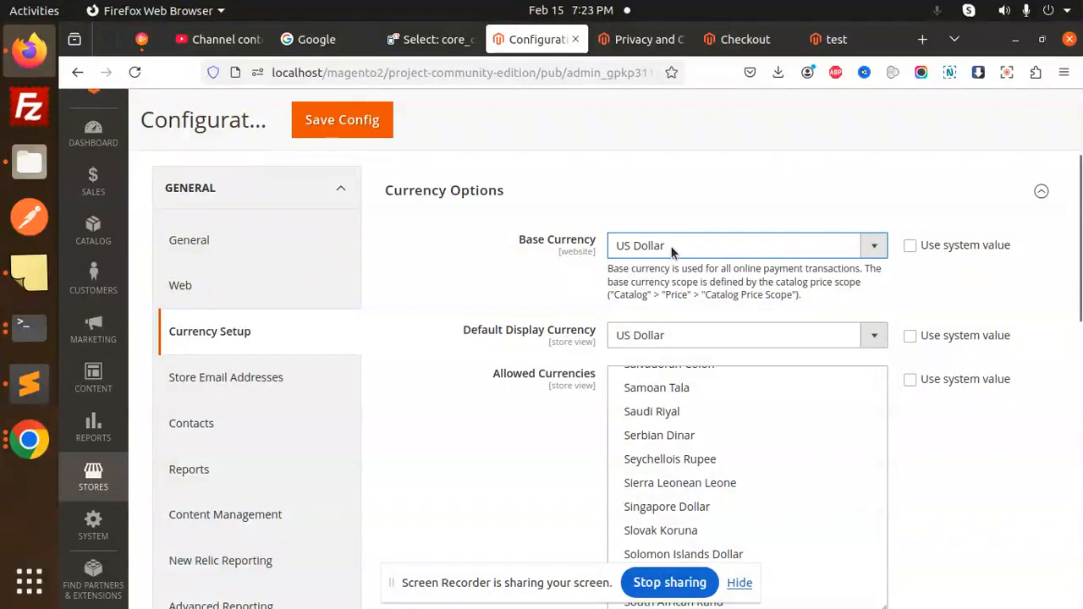
Step: Set both the Base Currency and the Default Display Currency to Indian Rupee
left_click(673, 247)
left_click(655, 294)
left_click(628, 336)
scroll(662, 448, "up", 2)
scroll(662, 432, "down", 2)
scroll(664, 430, "up", 4)
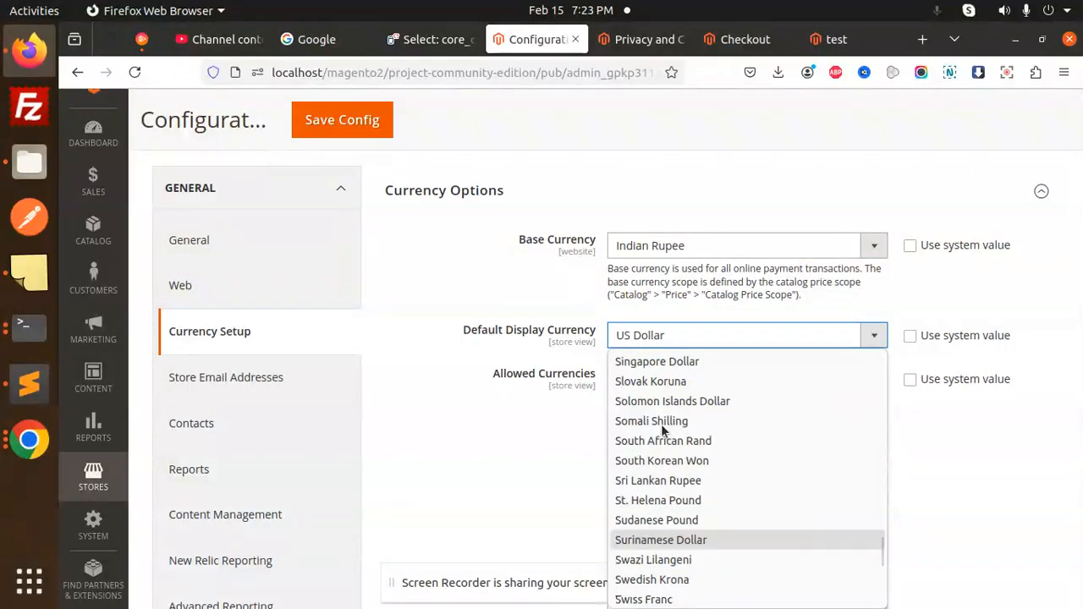
scroll(663, 429, "up", 10)
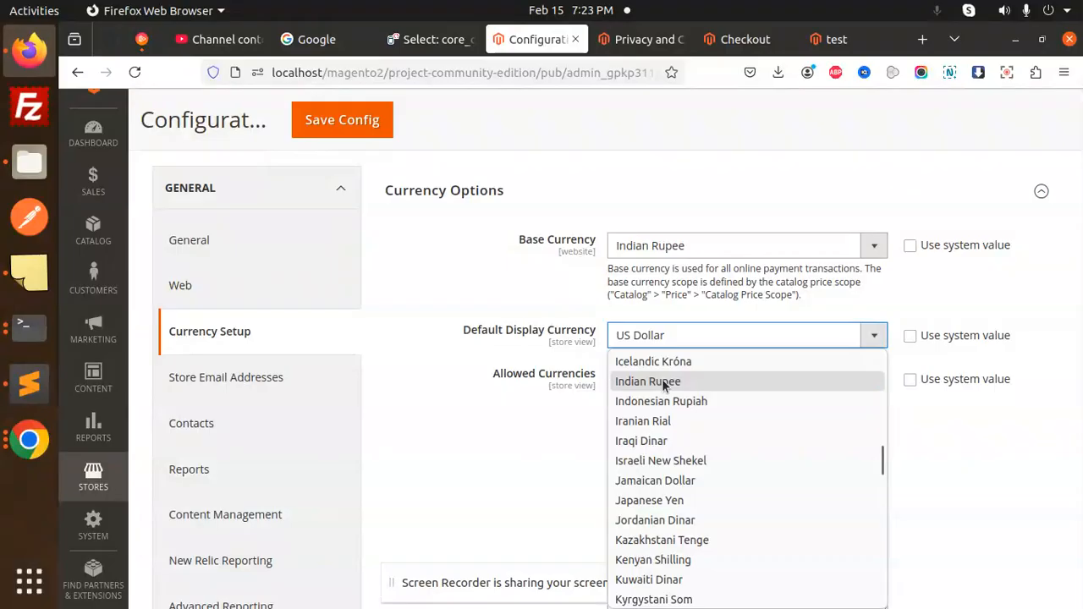
left_click(663, 384)
Step: Select only Indian Rupee in the Allowed Currencies list and save the configuration
scroll(779, 438, "down", 4)
left_click(739, 436)
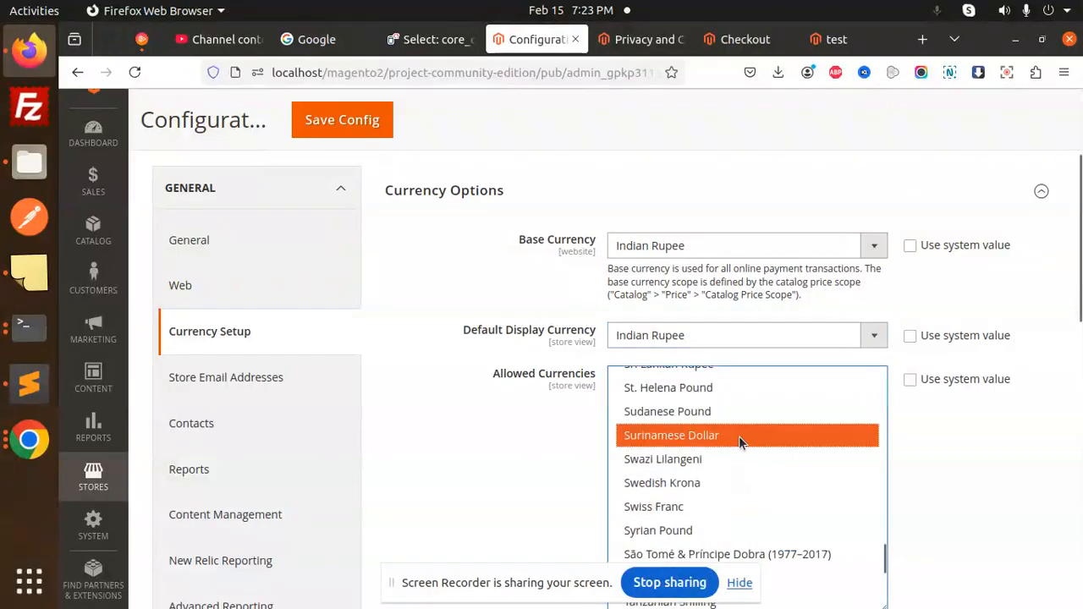
type("in")
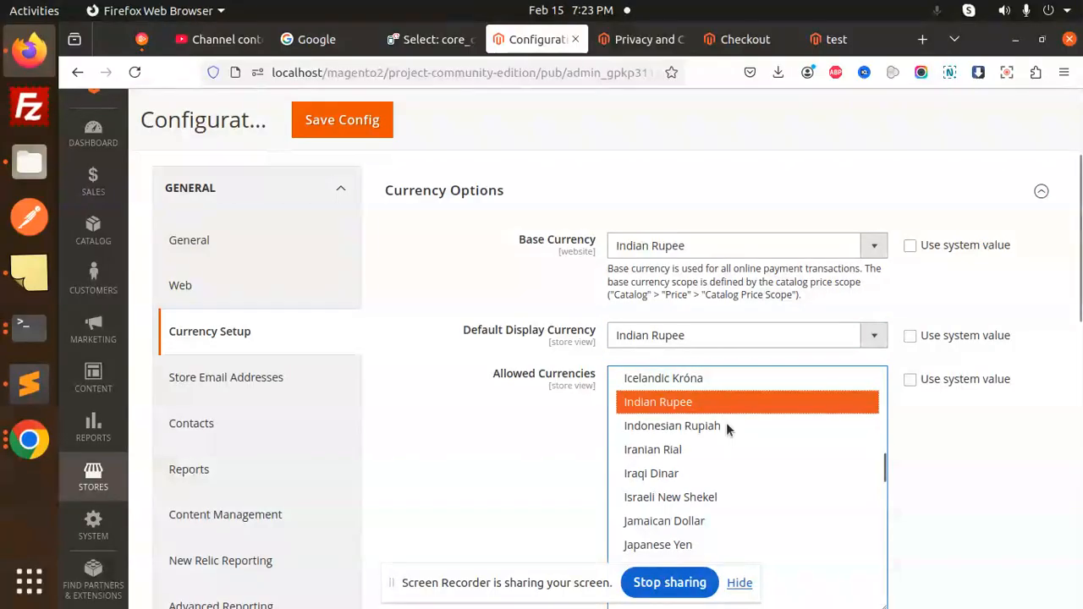
scroll(475, 433, "down", 5)
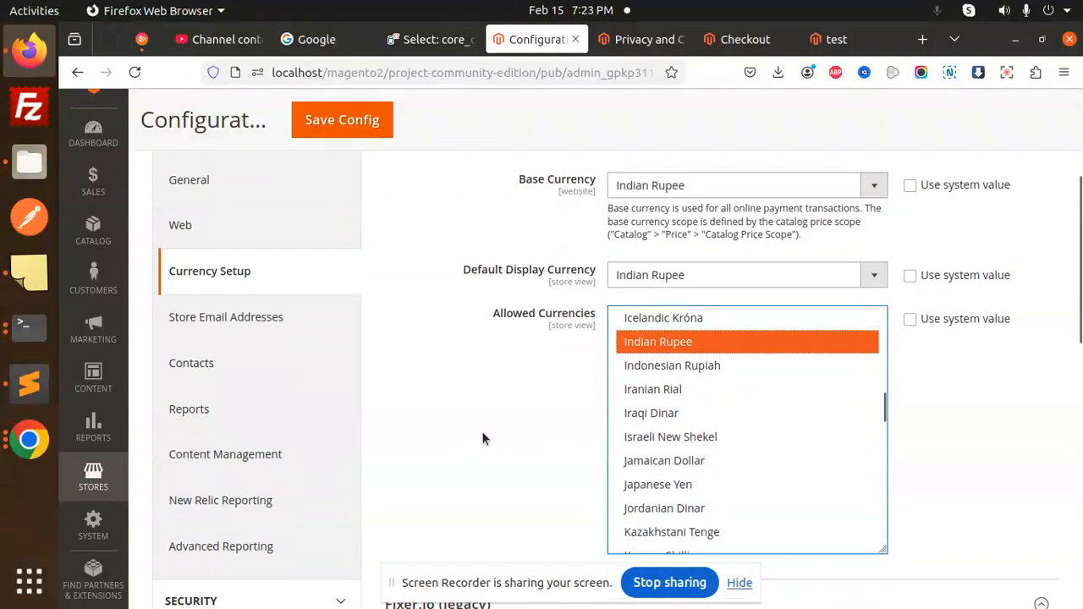
scroll(552, 394, "down", 1)
scroll(489, 254, "up", 1)
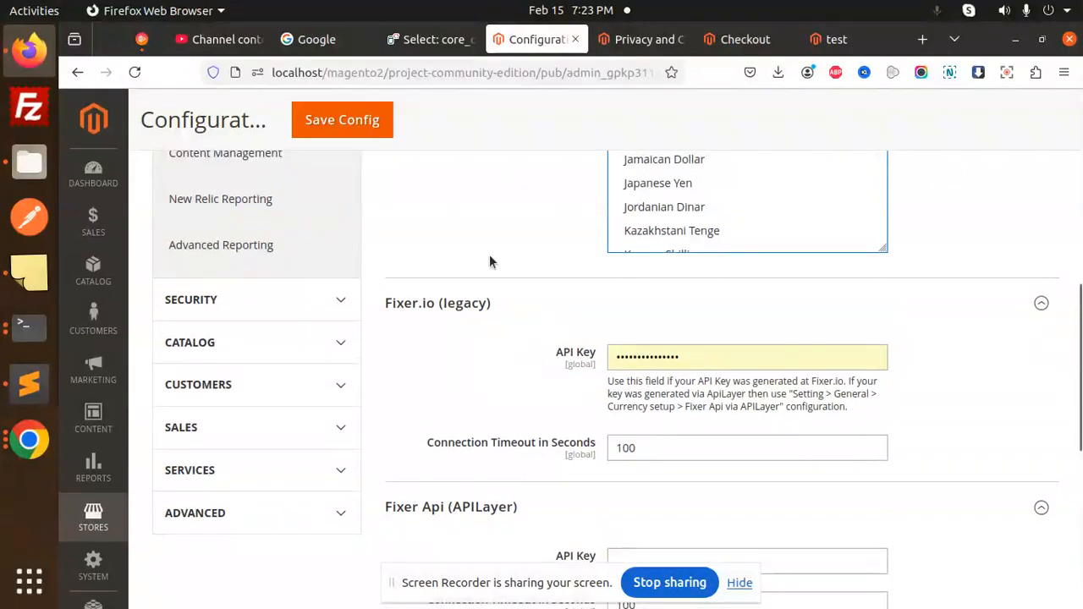
left_click(380, 131)
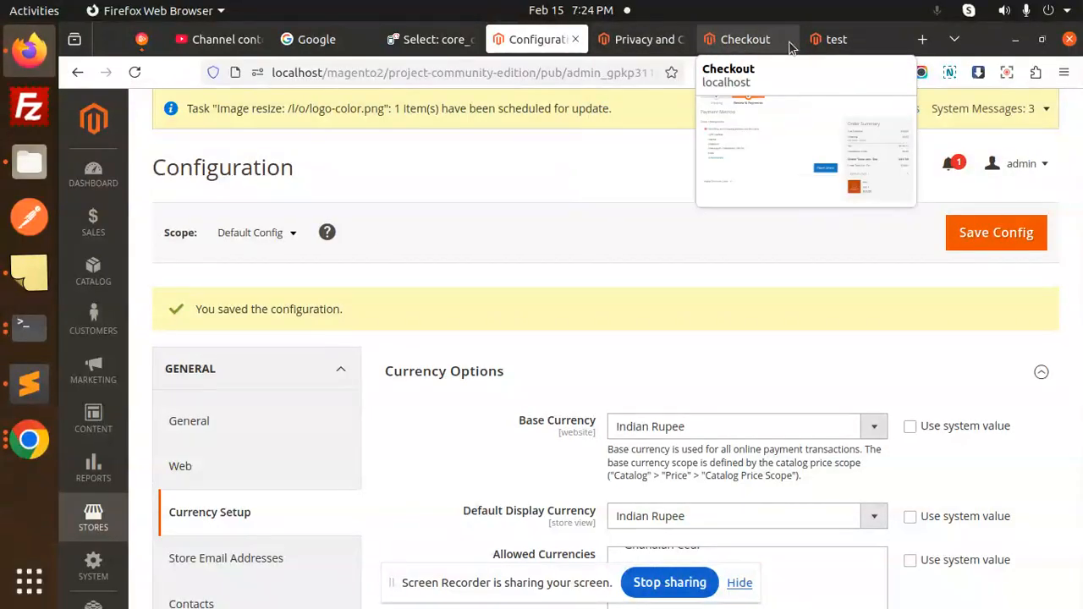
Step: Reload the storefront's test category page, open the test product and check the currency symbol of its price
left_click(825, 40)
left_click(138, 72)
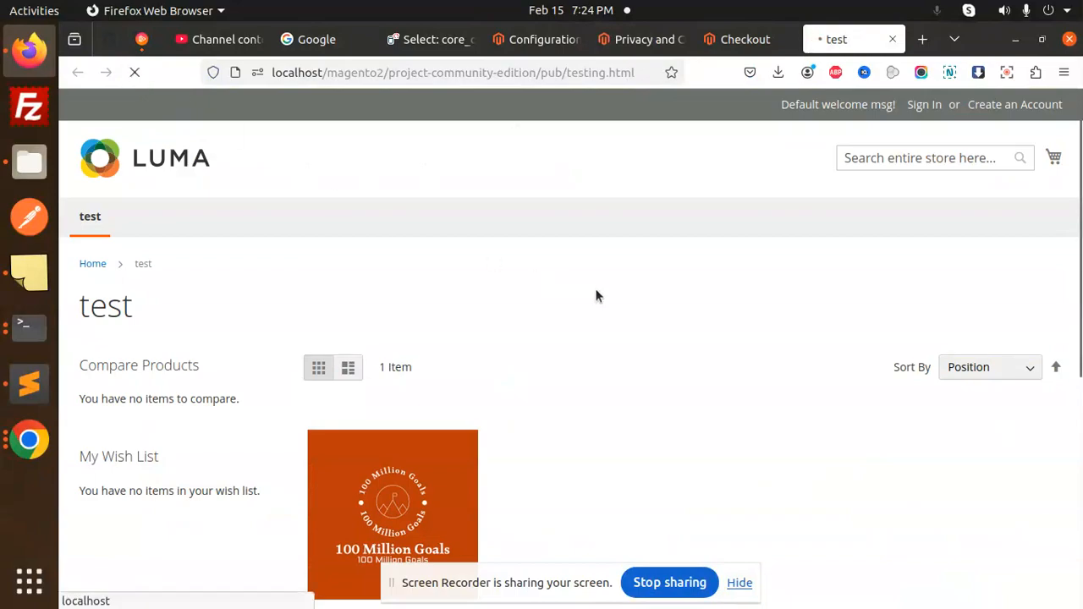
scroll(597, 296, "down", 5)
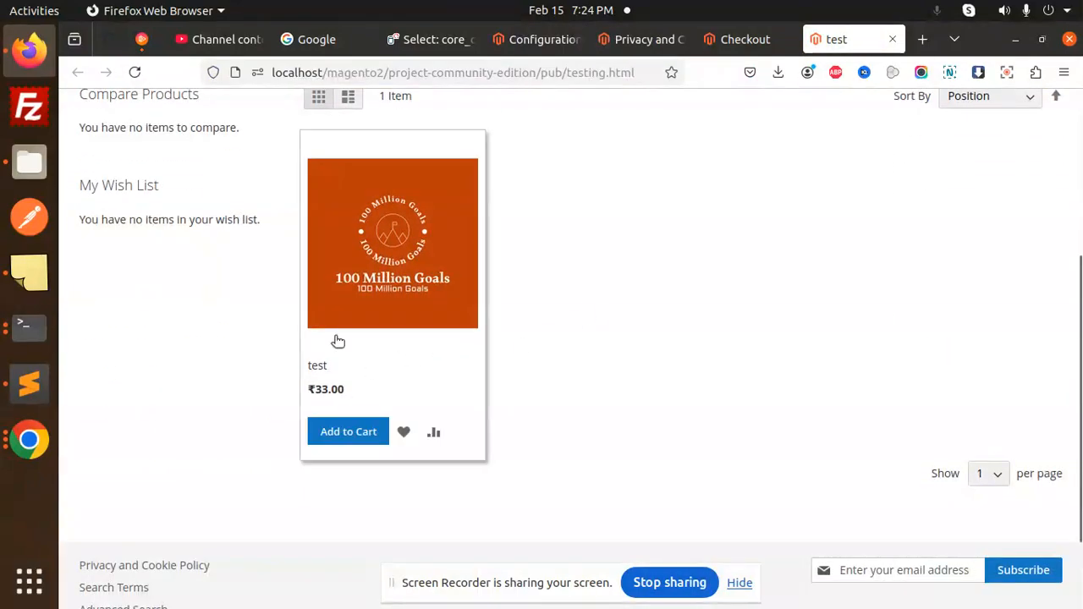
left_click(381, 247)
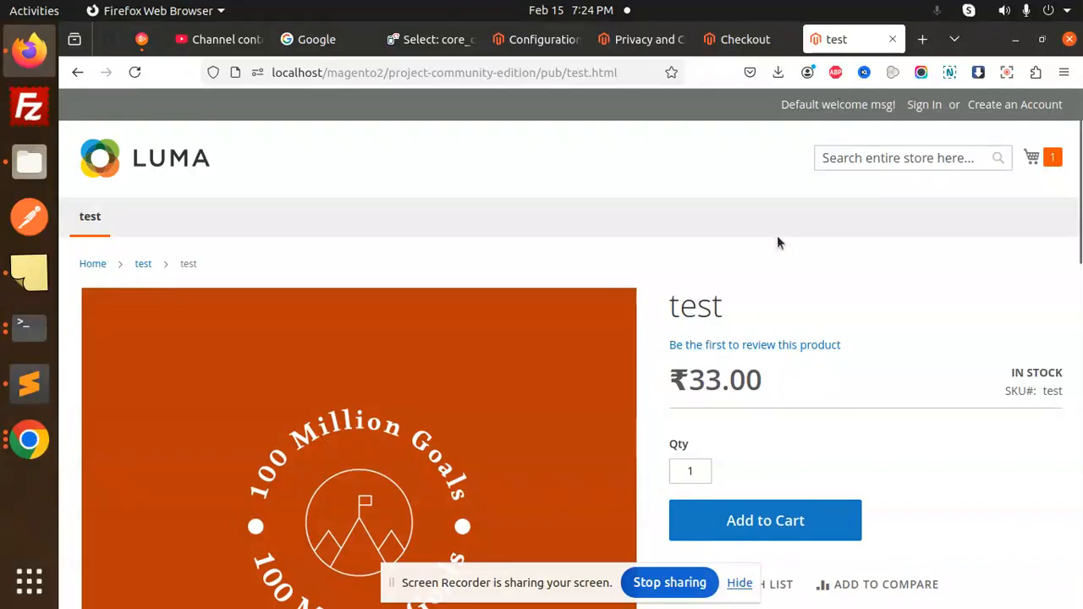
left_click_drag(685, 380, 674, 379)
left_click(675, 380)
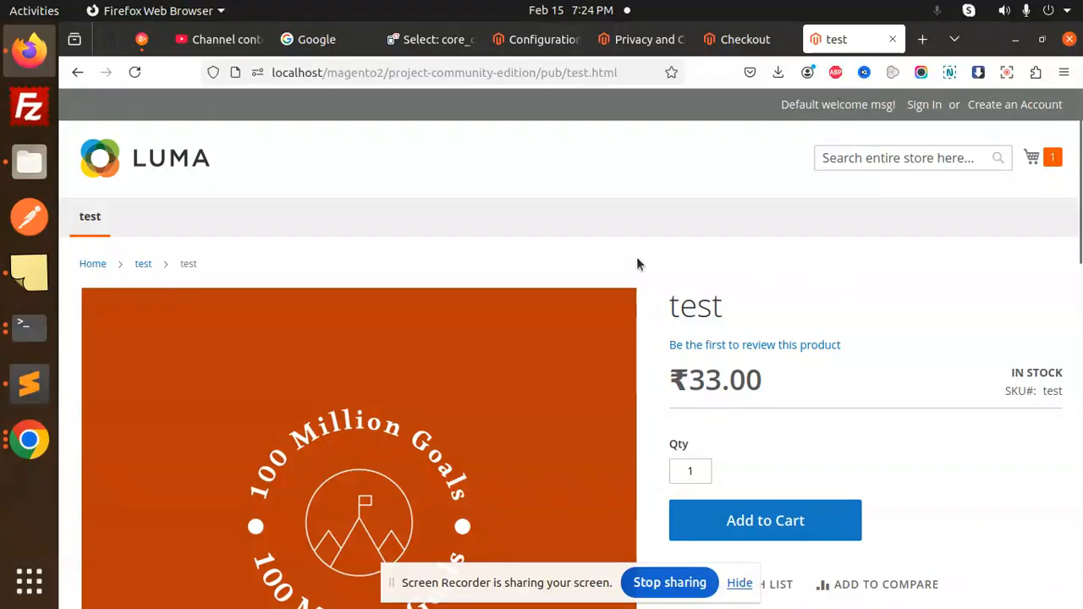
left_click(29, 439)
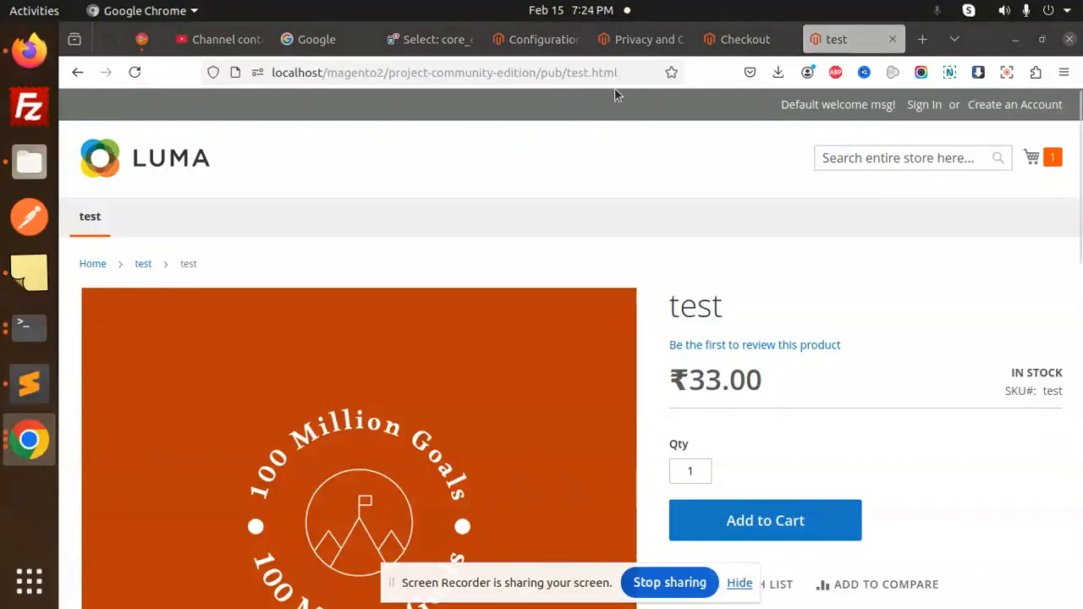
Step: Return to the admin, open the Currency Rates page and try to import rates from Fixer.io (legacy)
left_click(542, 39)
scroll(109, 492, "down", 2)
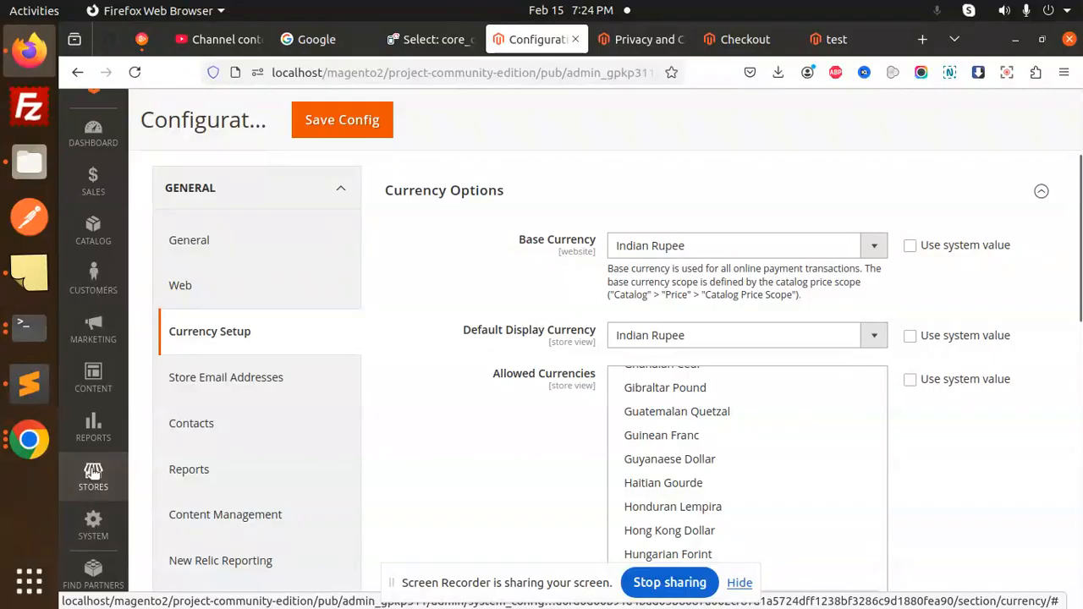
left_click(93, 479)
left_click(417, 185)
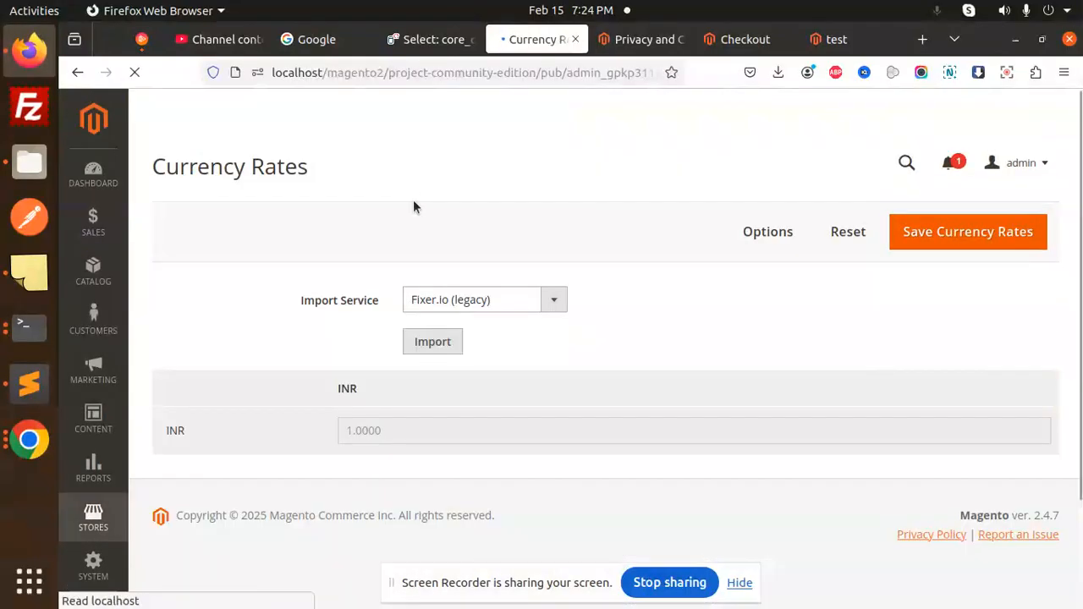
left_click(443, 341)
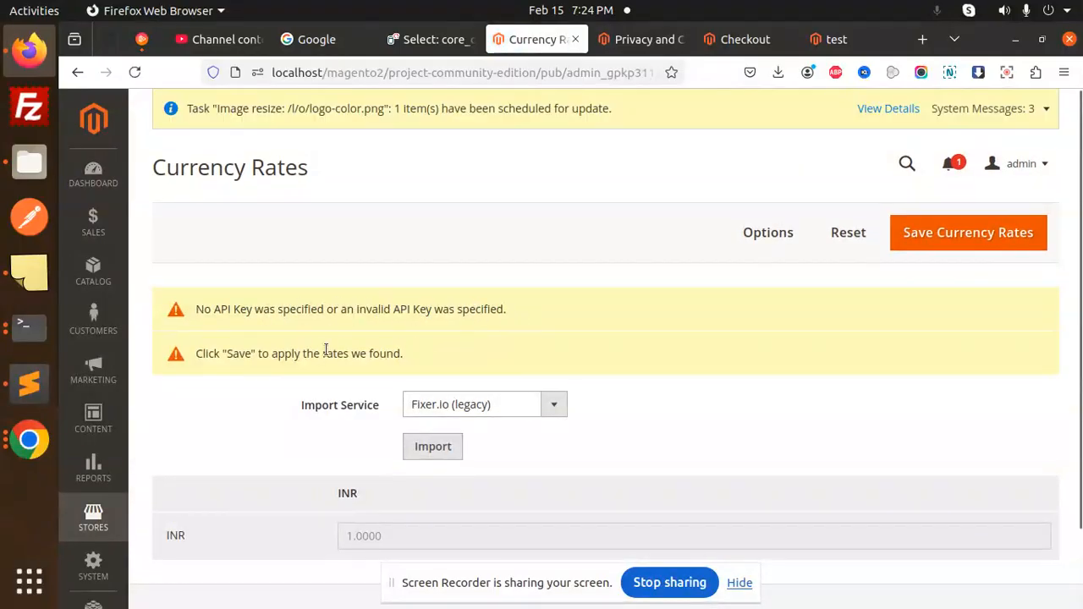
scroll(449, 339, "down", 2)
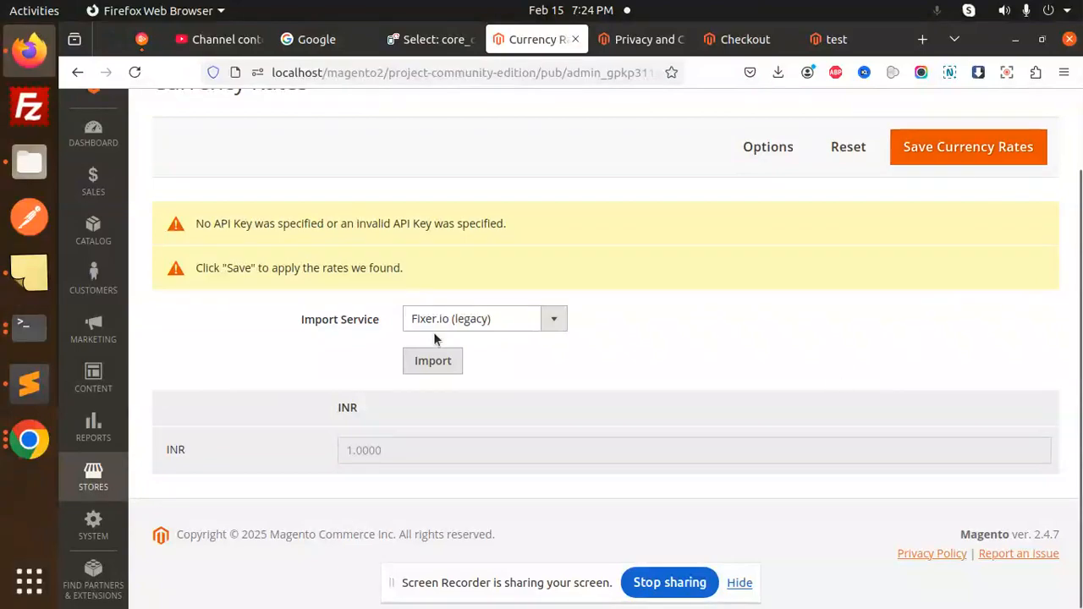
Step: Open the Currency Symbols page and inspect the Indian Rupee symbol field with Use Standard turned off, restoring Use Standard
scroll(99, 483, "up", 1)
left_click(99, 482)
left_click(380, 217)
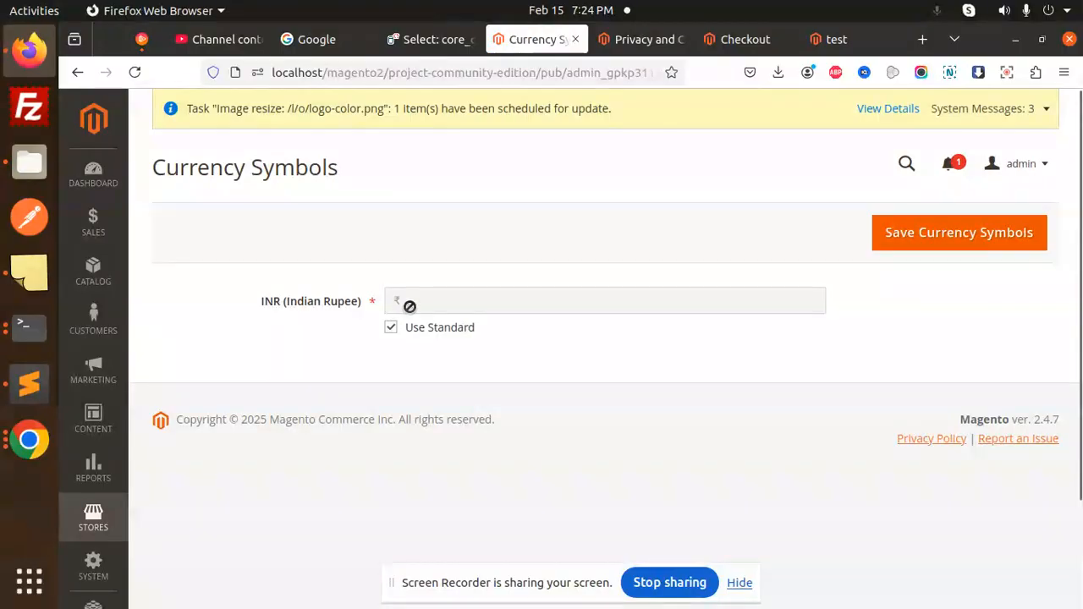
left_click(389, 329)
left_click(424, 303)
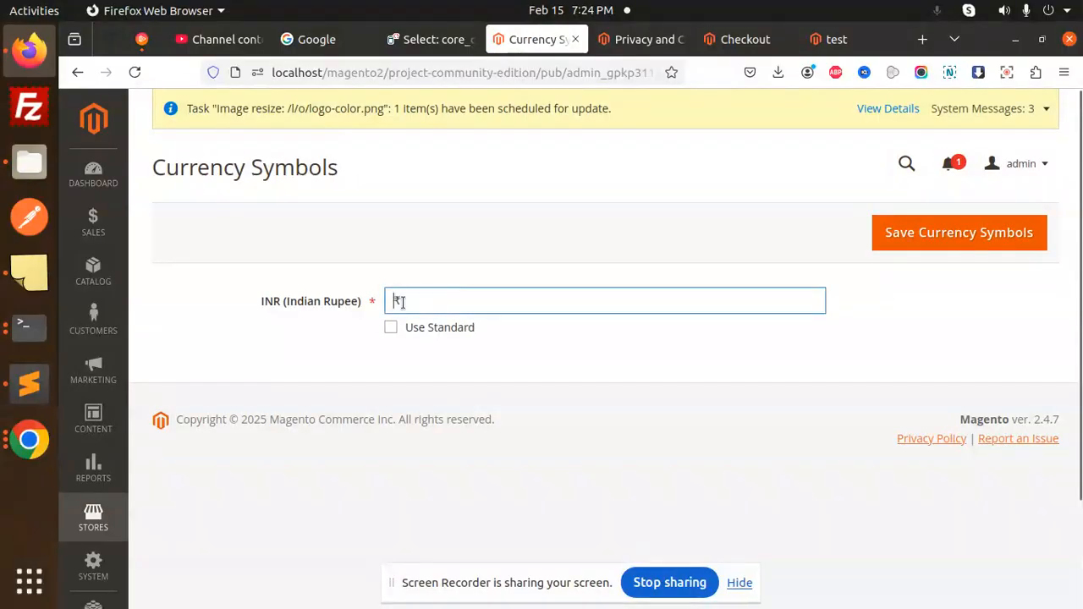
left_click(391, 329)
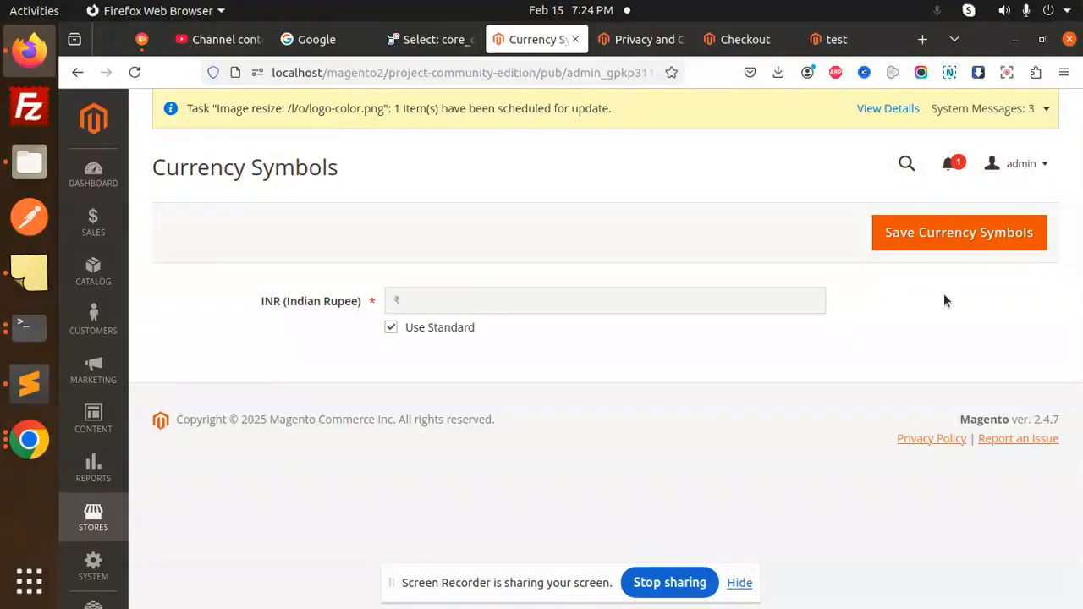
Step: Reopen the Currency Rates page from the store currency settings
left_click(108, 529)
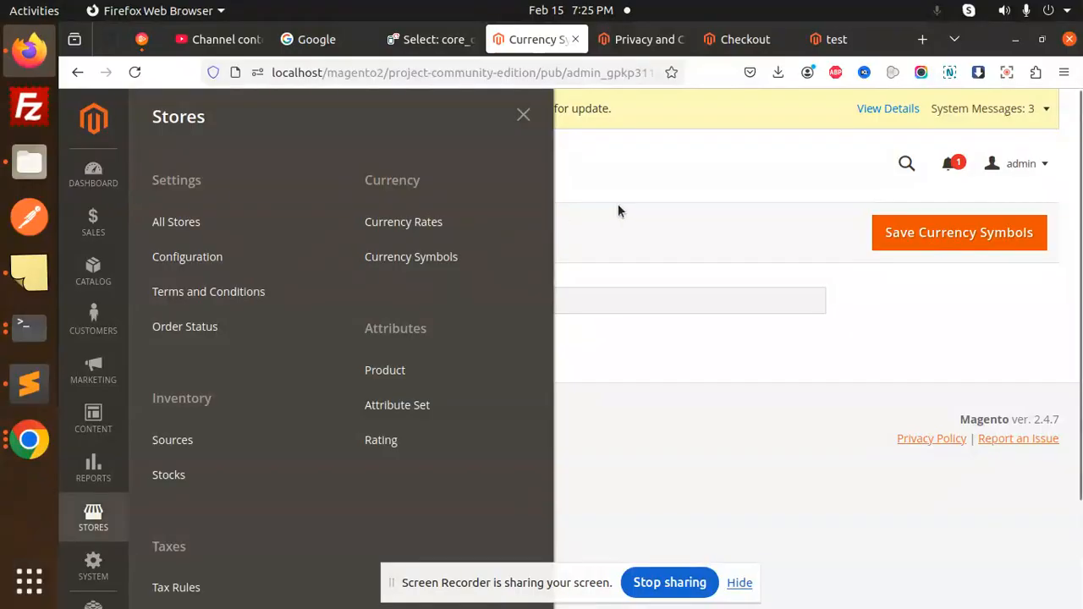
left_click(432, 234)
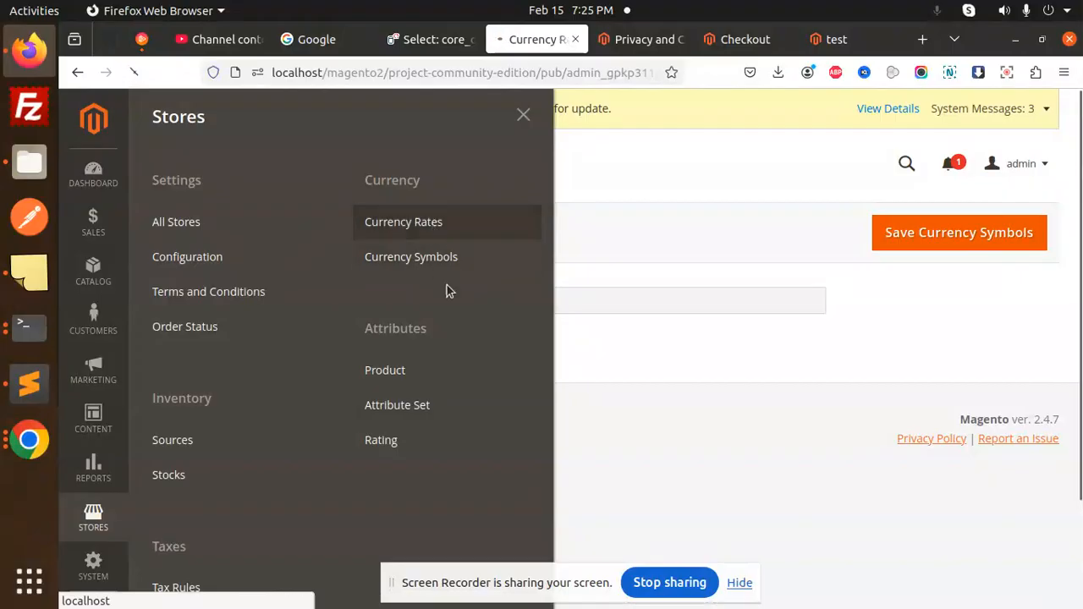